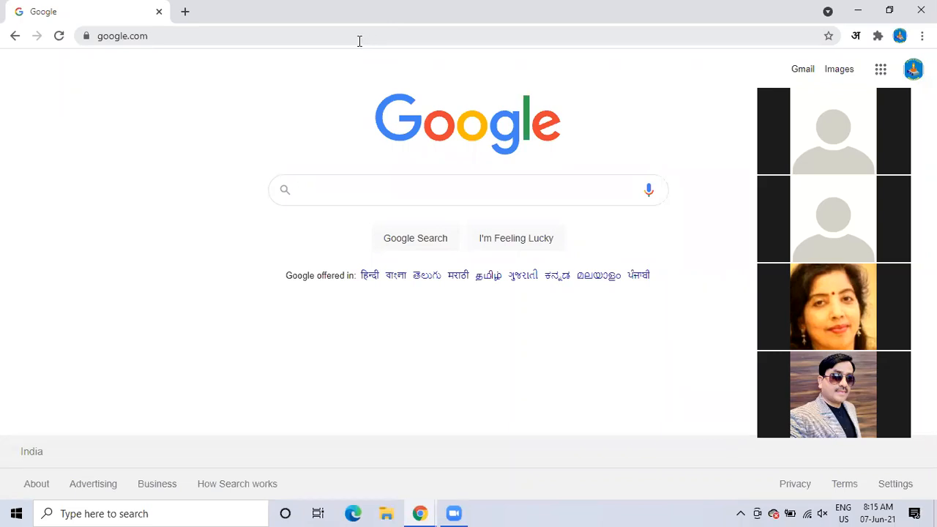
Open Google Forms through the Google apps list and return to the Google homepage.
left_click(360, 41)
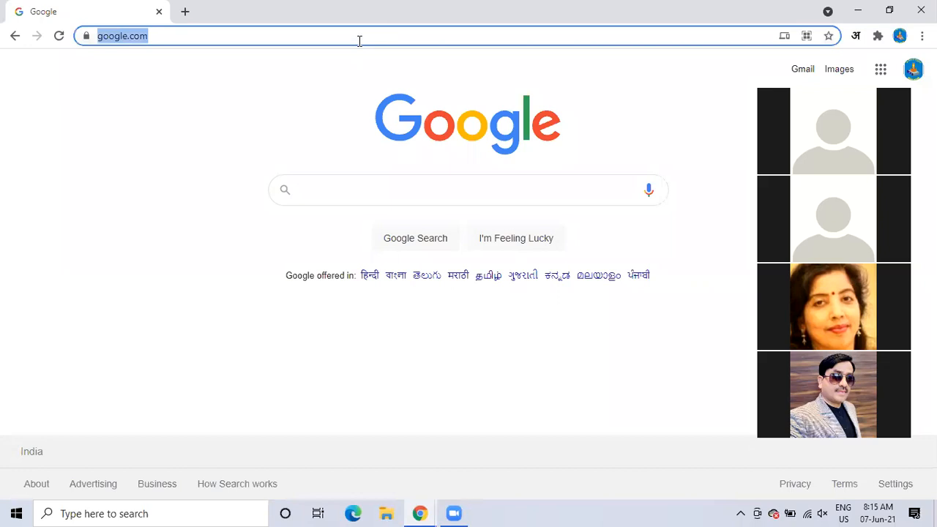
key("Return")
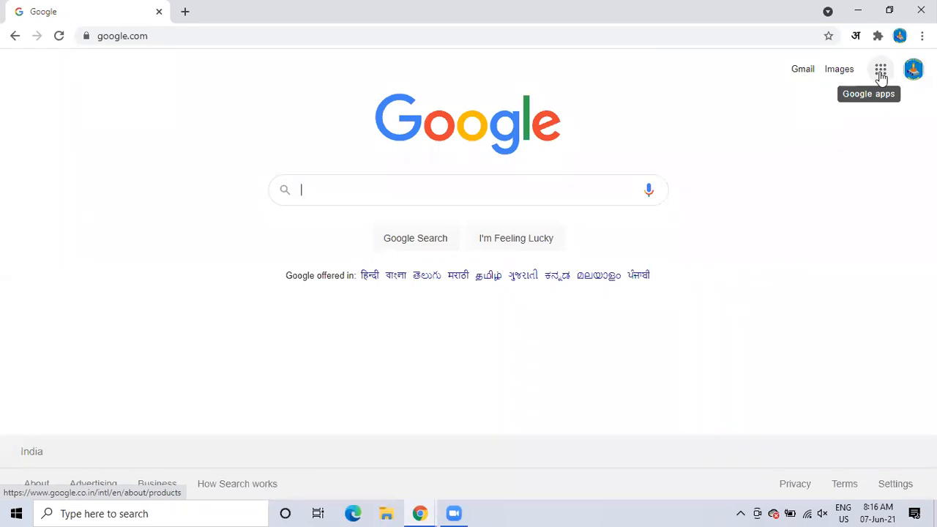
left_click(880, 72)
left_click(895, 85)
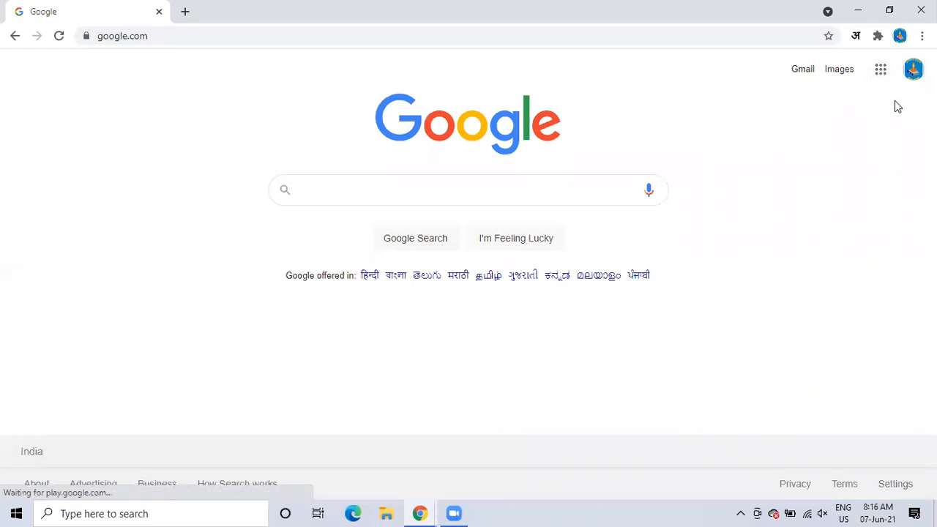
left_click(882, 73)
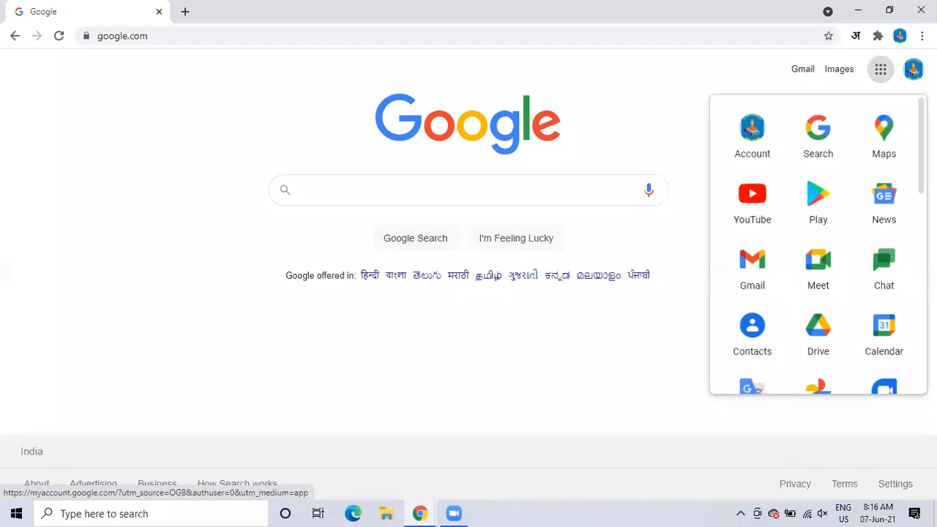
scroll(817, 244, "down", 2)
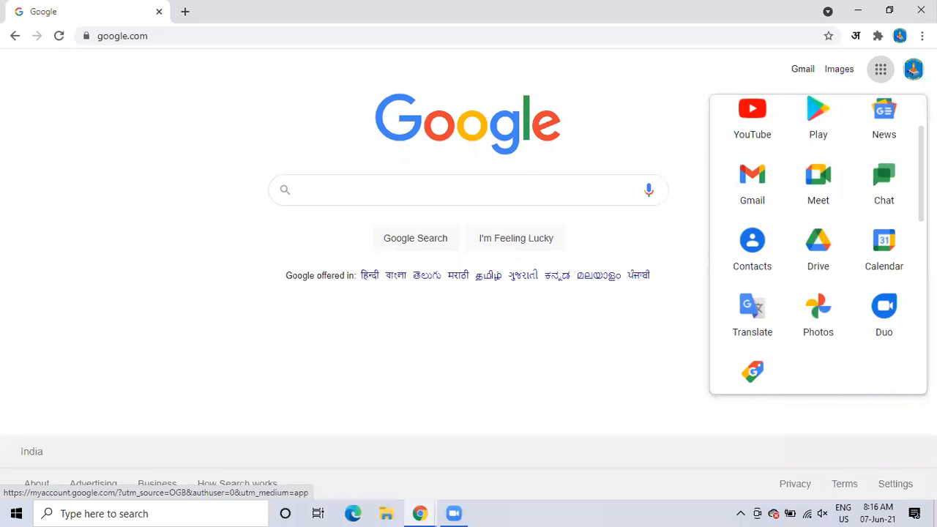
scroll(818, 244, "down", 1)
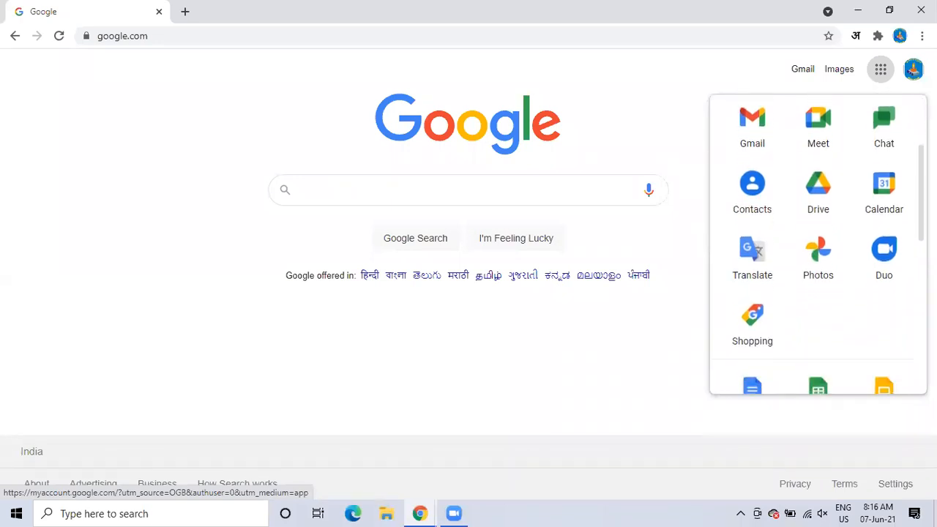
scroll(818, 245, "down", 1)
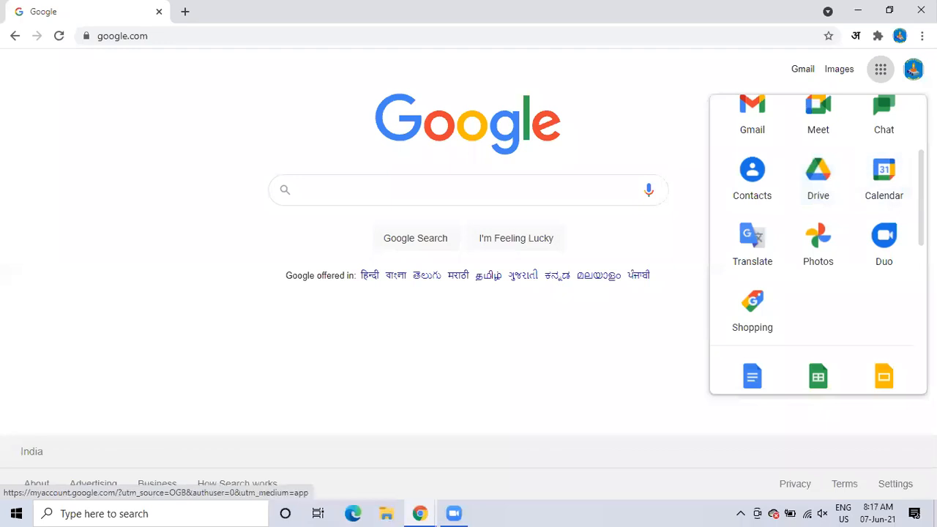
scroll(818, 245, "down", 2)
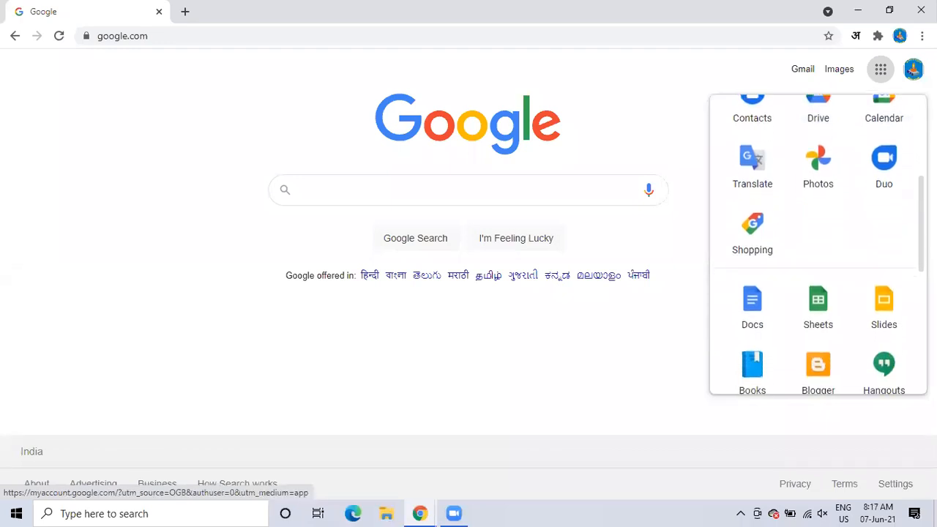
scroll(818, 245, "down", 3)
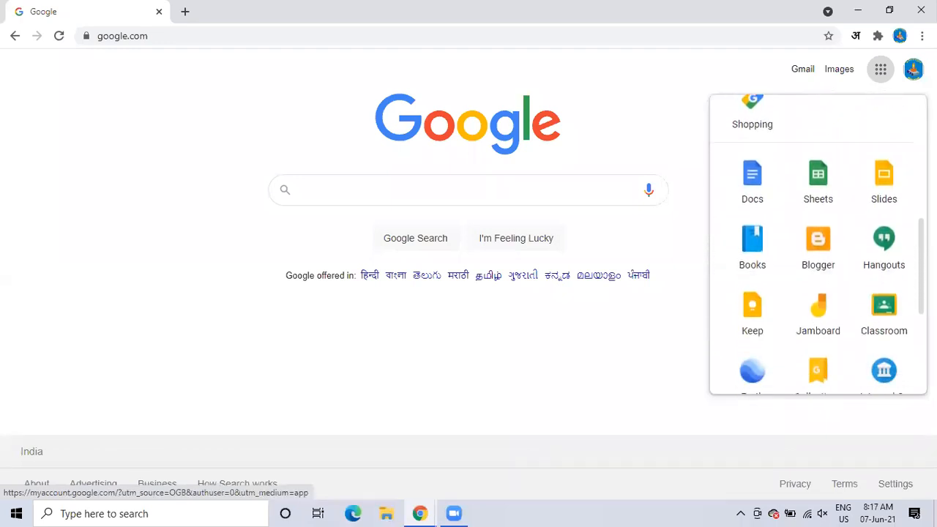
scroll(818, 245, "down", 3)
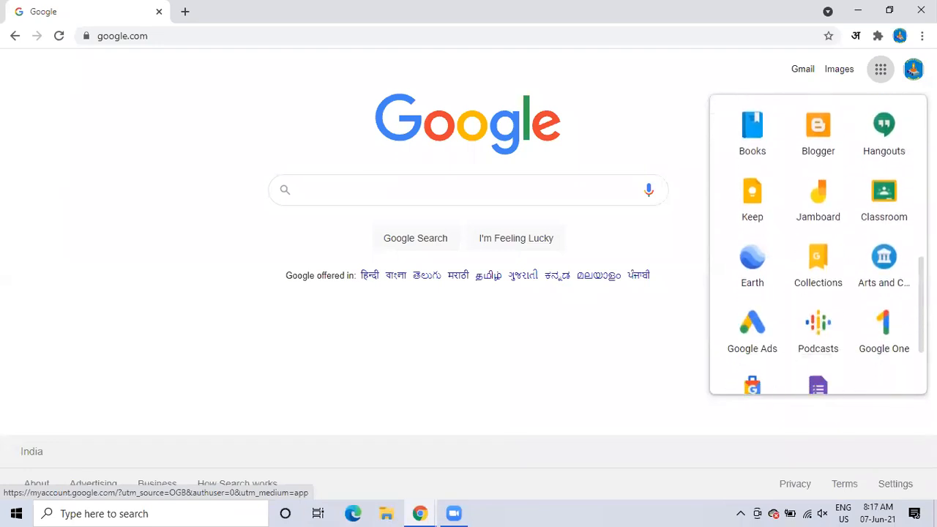
scroll(818, 244, "up", 1)
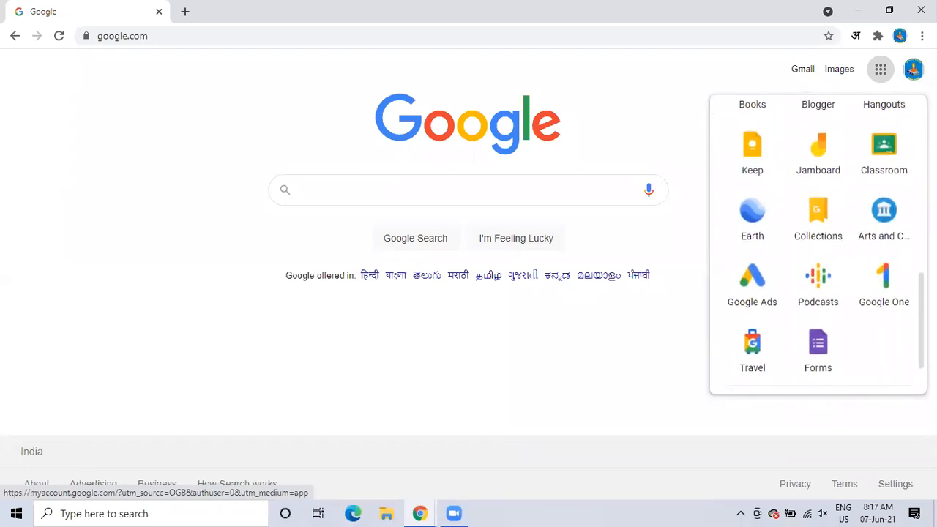
scroll(910, 344, "down", 1)
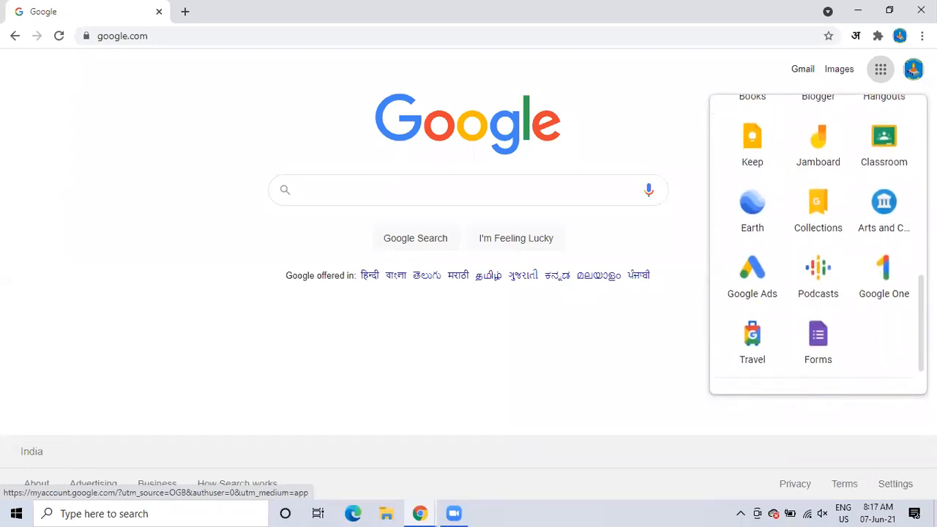
left_click(820, 349)
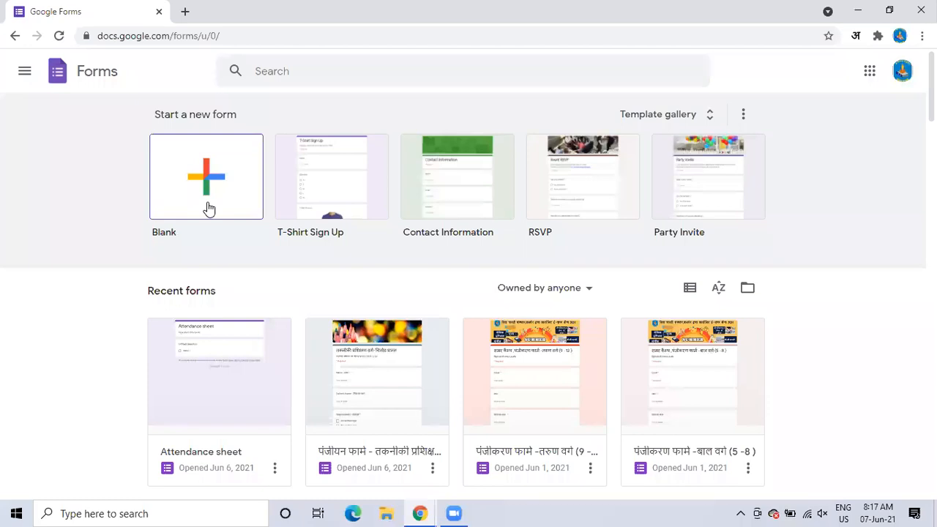
left_click(12, 37)
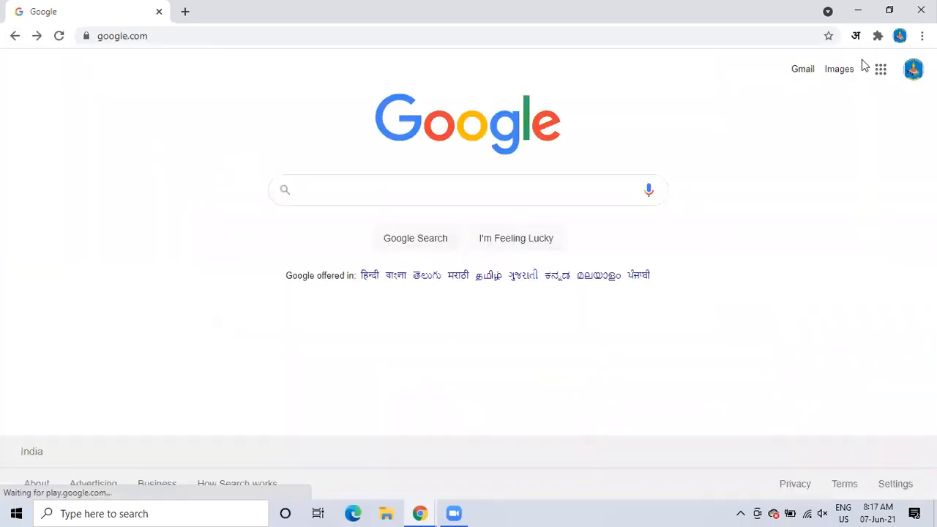
Search Google for "google form".
left_click(490, 194)
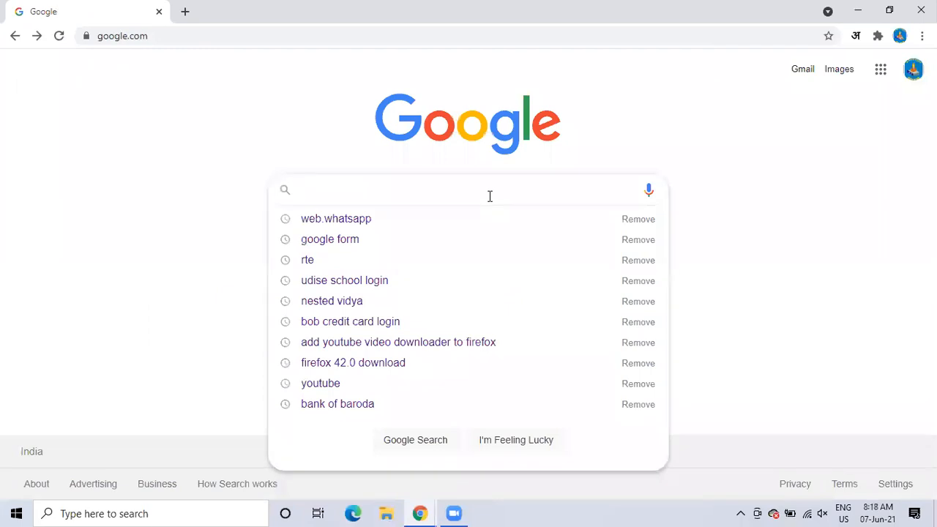
type("google ")
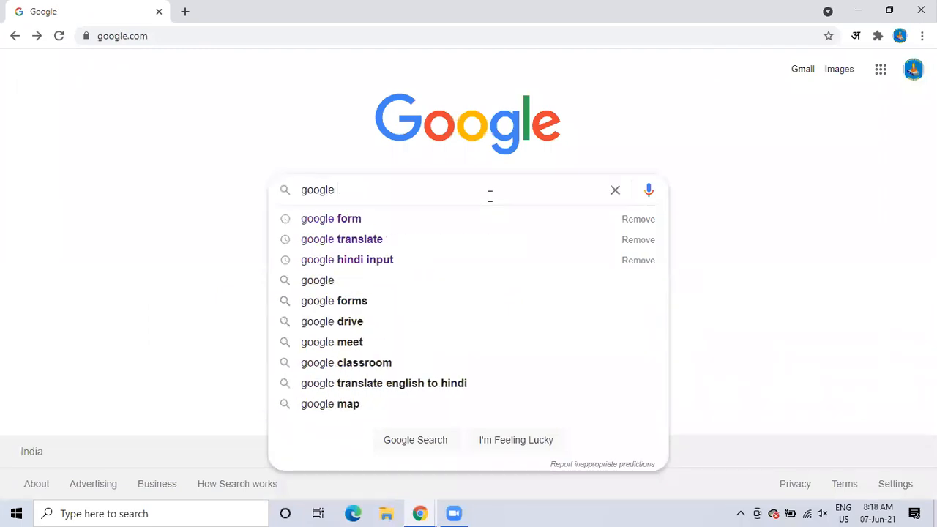
type("form")
key("Return")
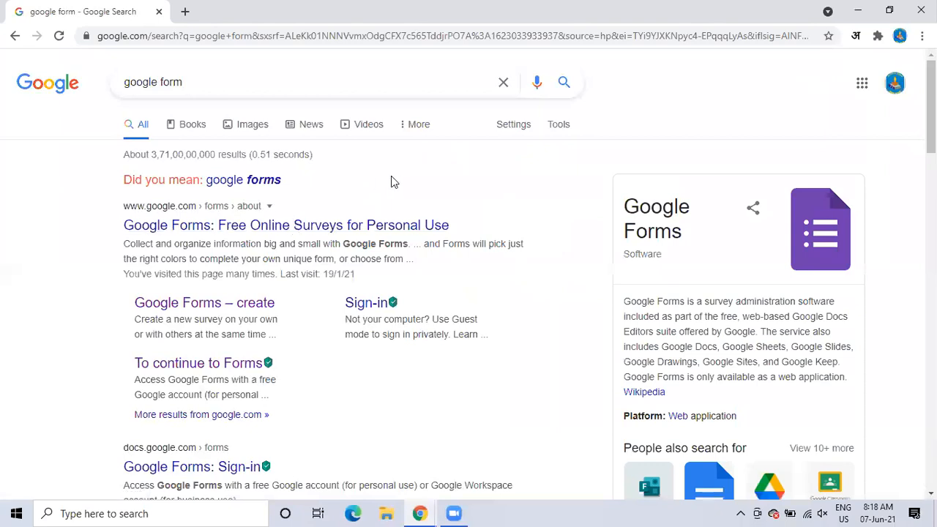
Open the Google Forms page from the search results and continue to the personal version of Google Forms.
left_click(193, 228)
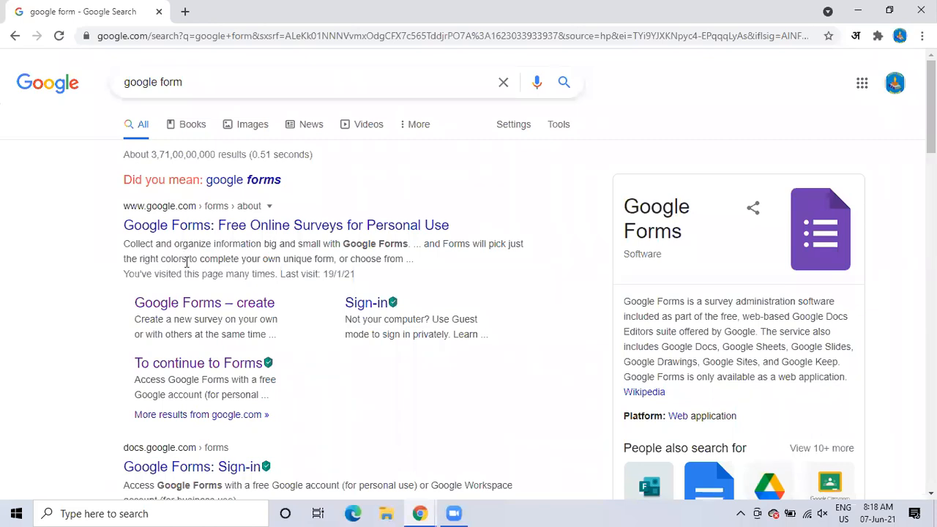
left_click(204, 310)
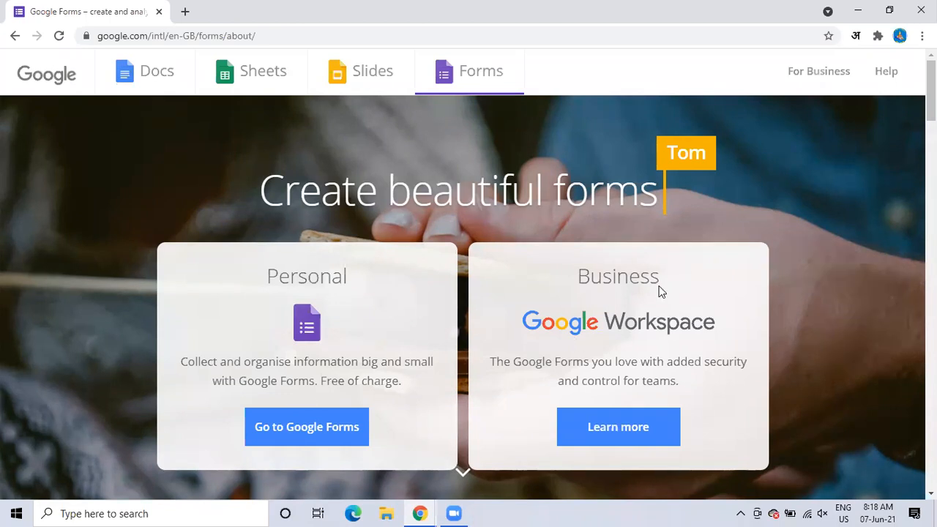
left_click(298, 440)
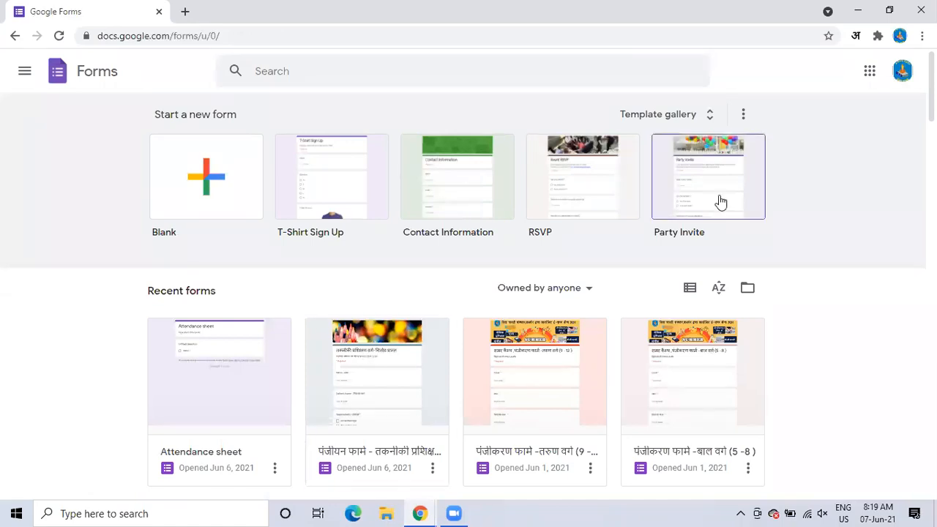
left_click(871, 79)
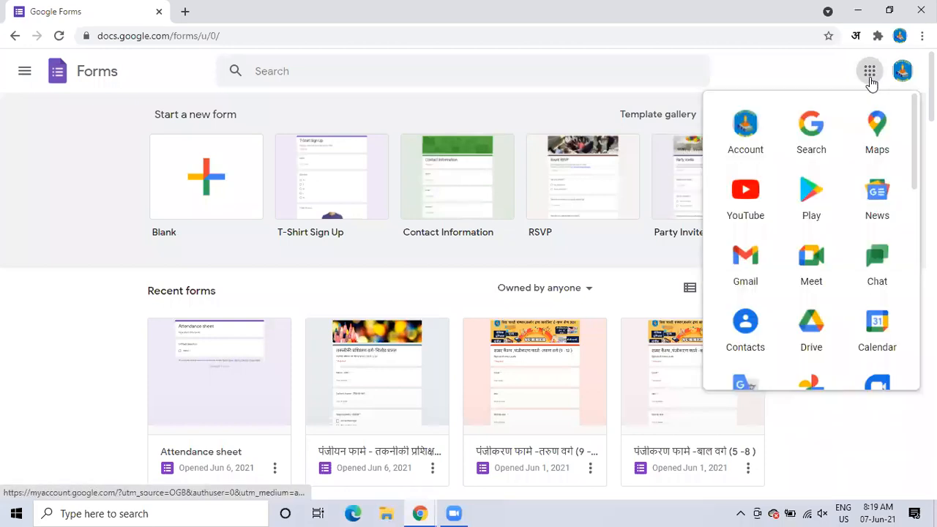
scroll(811, 241, "down", 7)
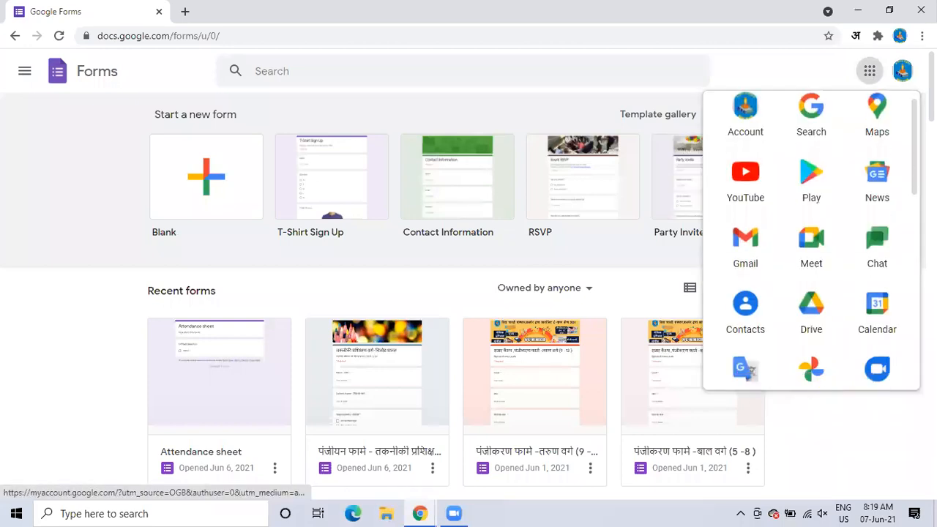
scroll(819, 242, "down", 1)
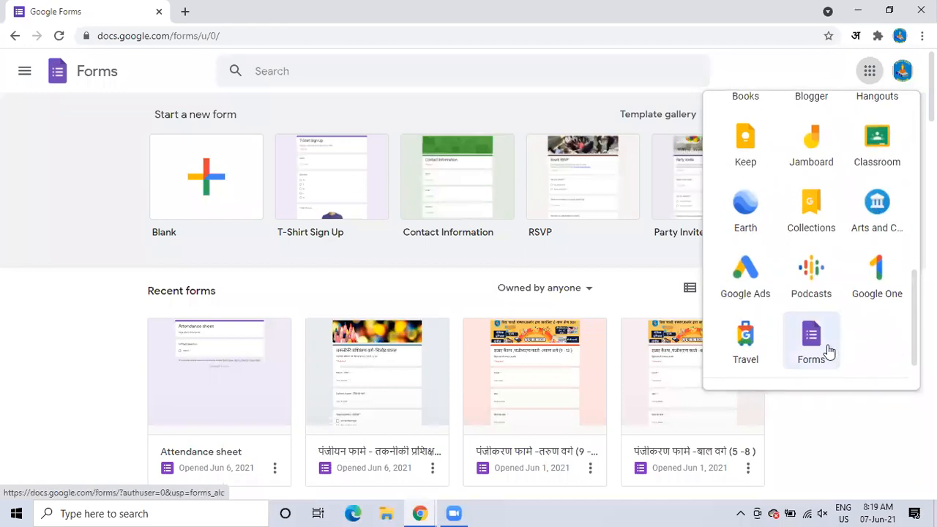
left_click(861, 429)
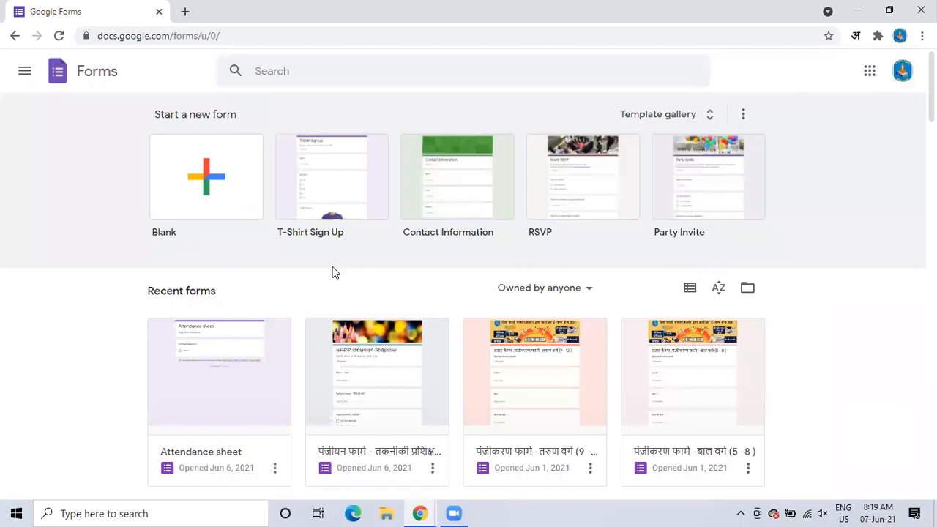
Create a blank form and title it "Attendance Form".
left_click(212, 196)
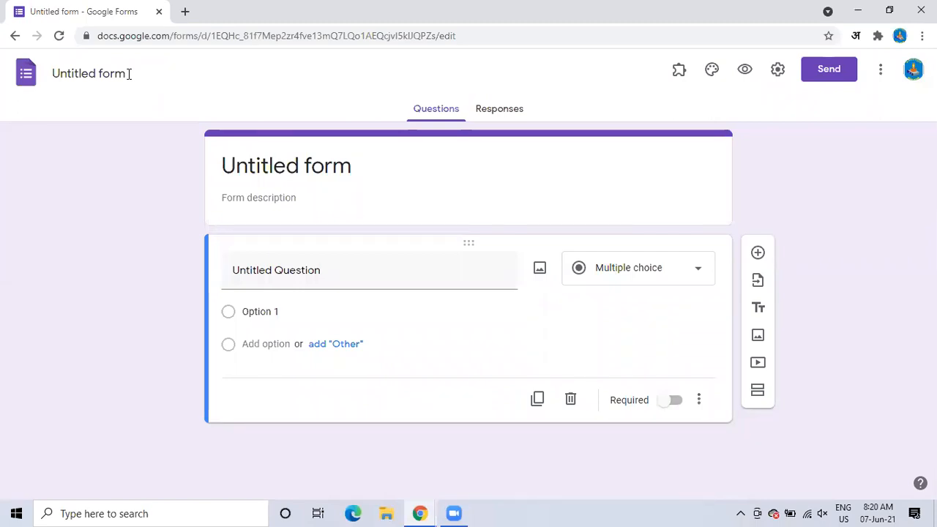
left_click(124, 74)
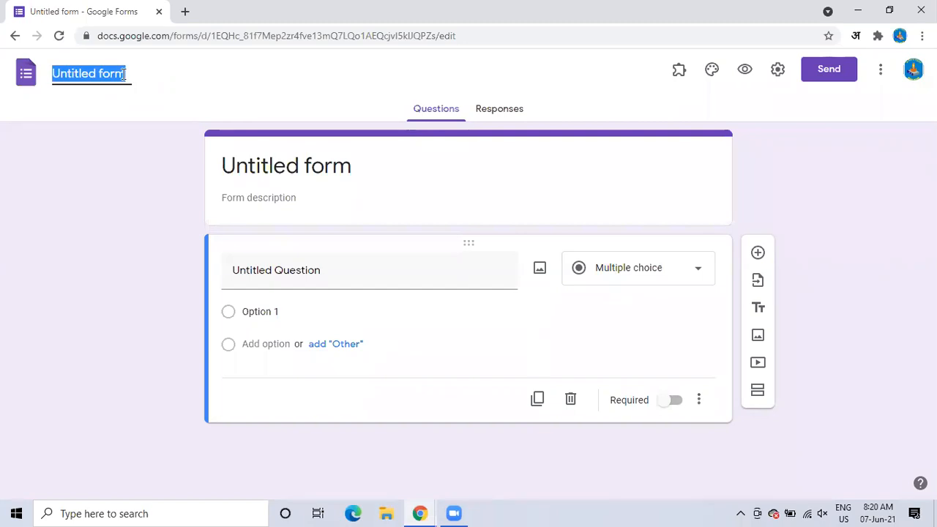
type("Att")
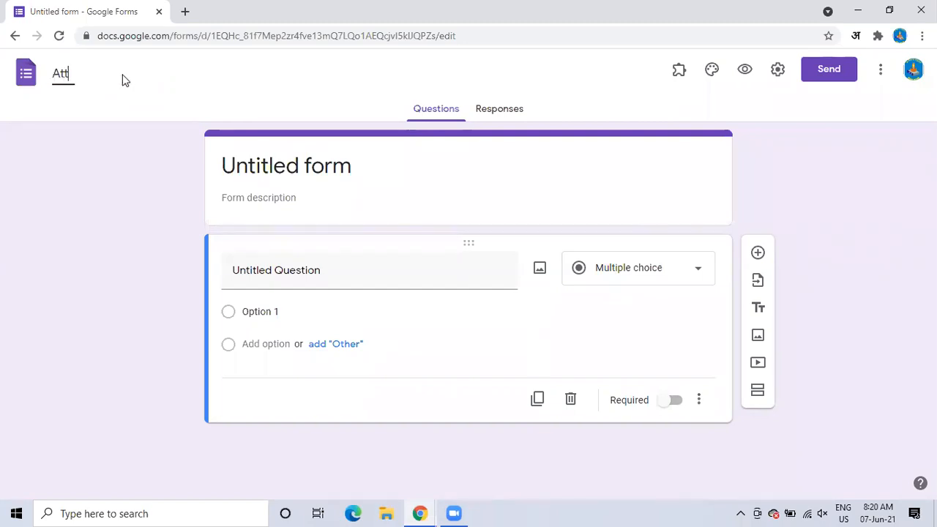
type("endance Form")
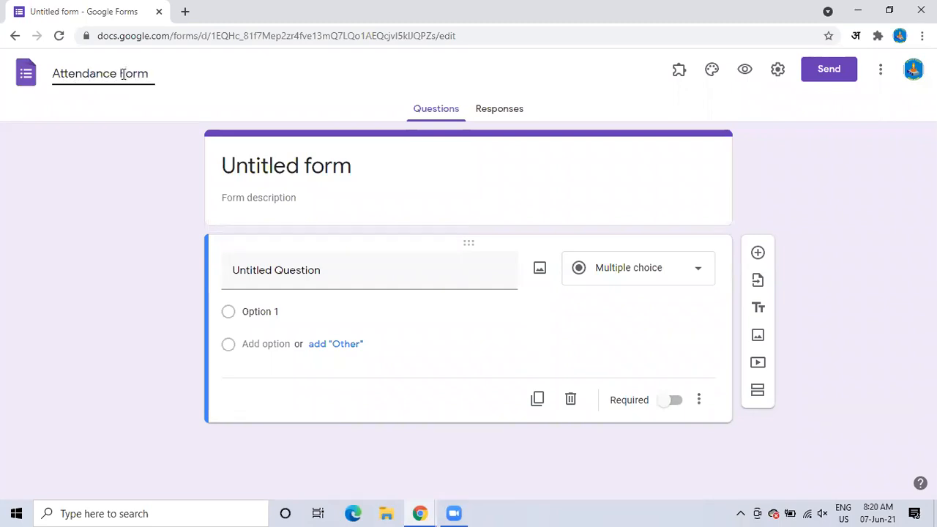
left_click(123, 103)
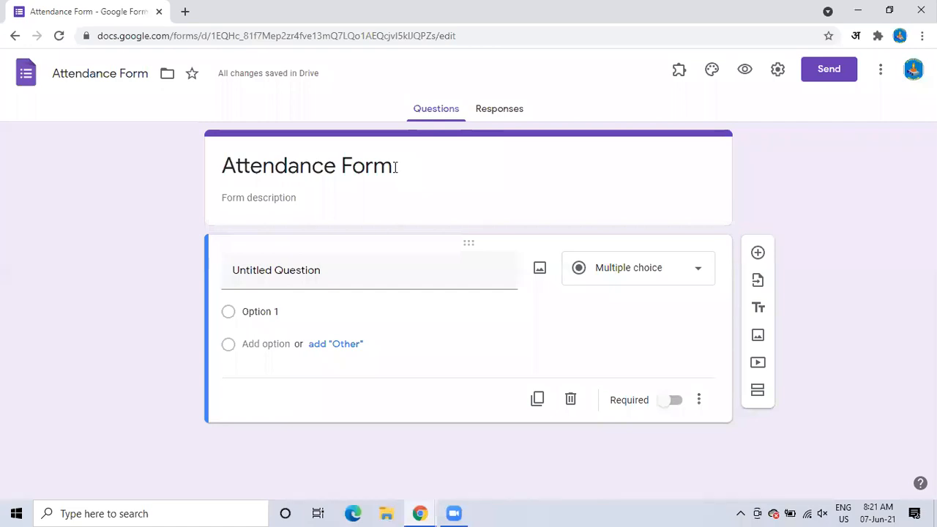
Turn on Hindi transliteration input and enter "विद्या भर्ती चित्तोड़" as the form description.
left_click(262, 198)
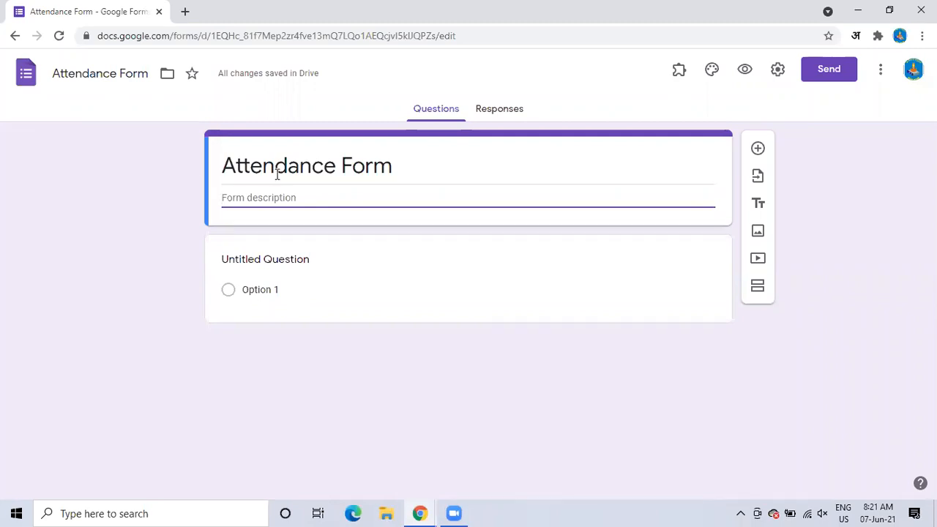
left_click(854, 35)
left_click(810, 60)
type("vid")
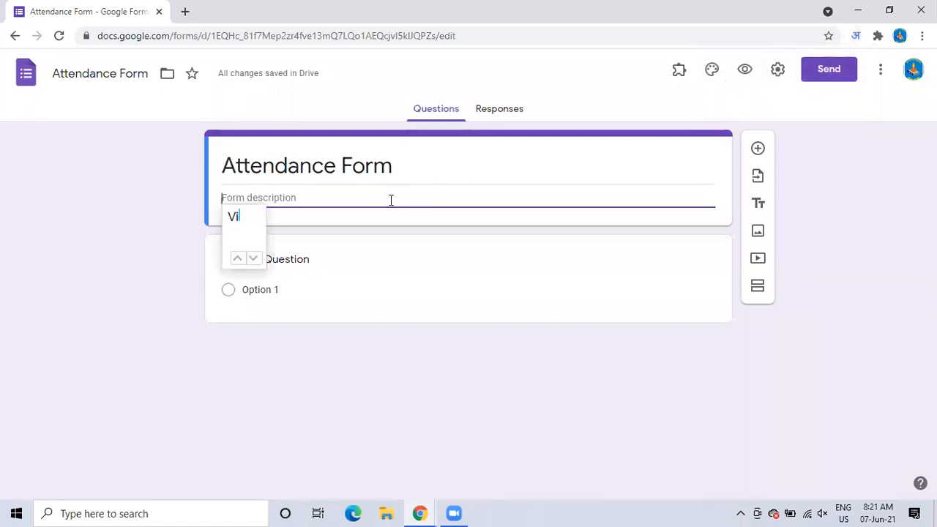
key("Escape")
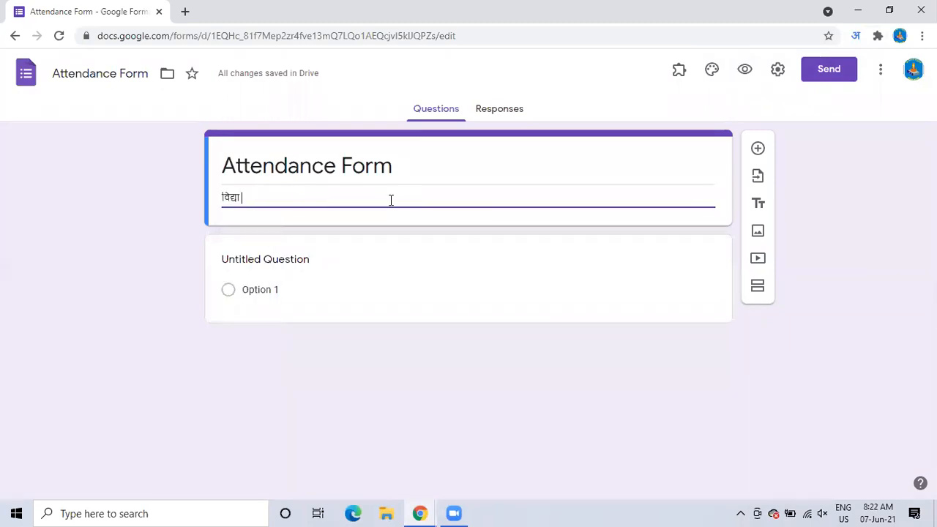
type("Bharti")
key("space")
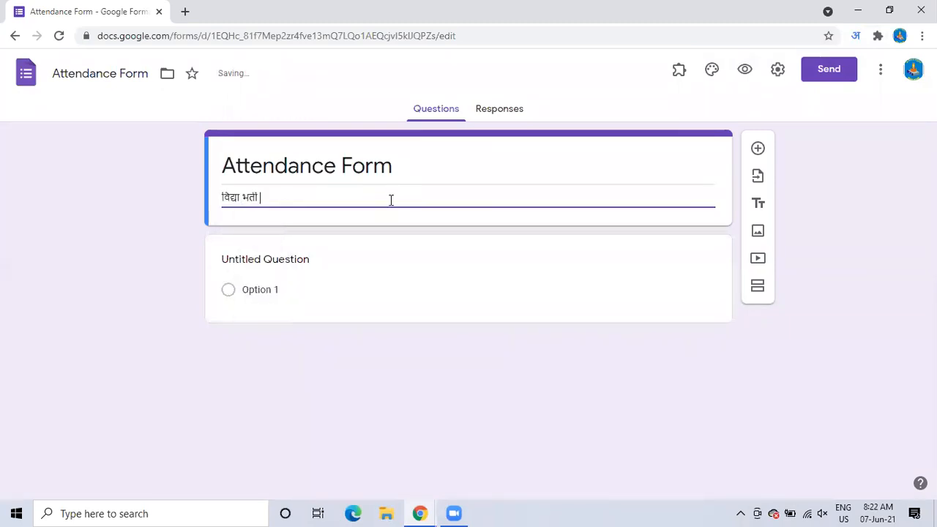
type("Chittor")
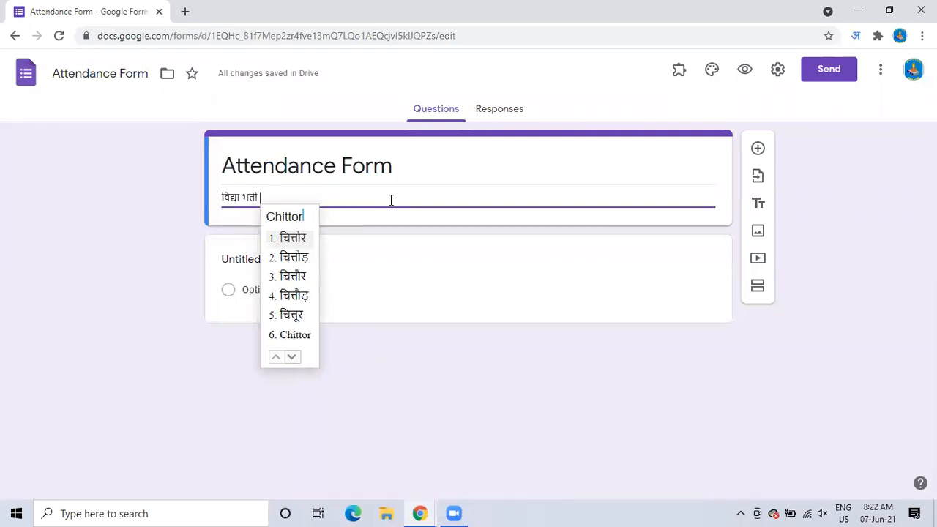
left_click(304, 262)
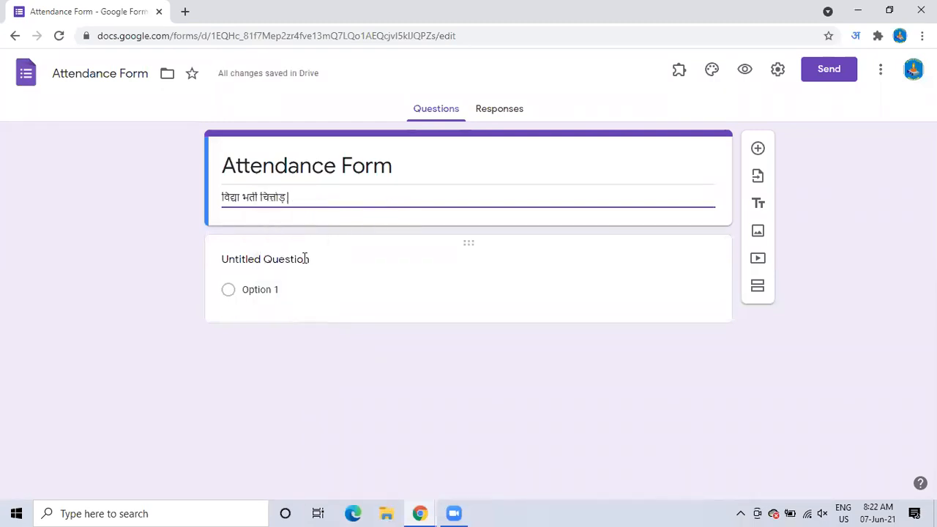
Append "प्रान्त तकनीकी" to the end of the form description using Hindi transliteration.
left_click(330, 239)
type("Pra")
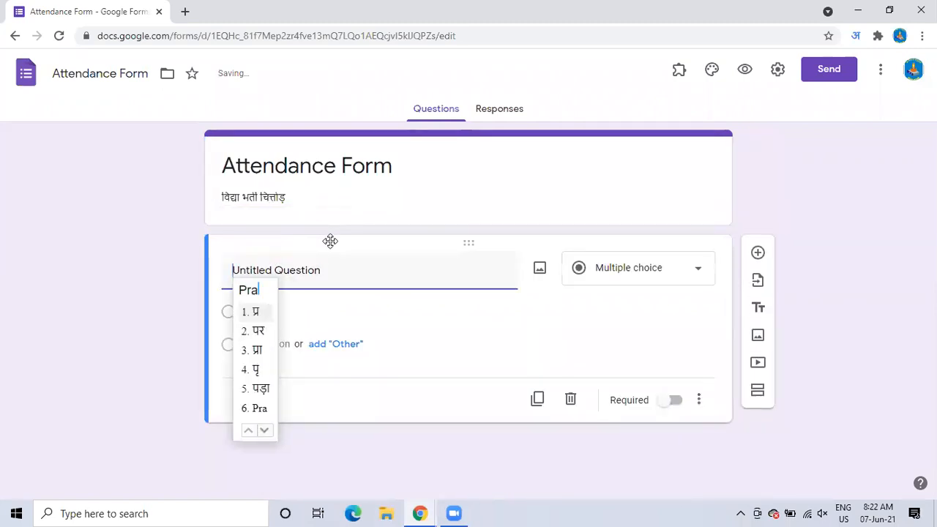
triple_click(309, 195)
left_click(310, 195)
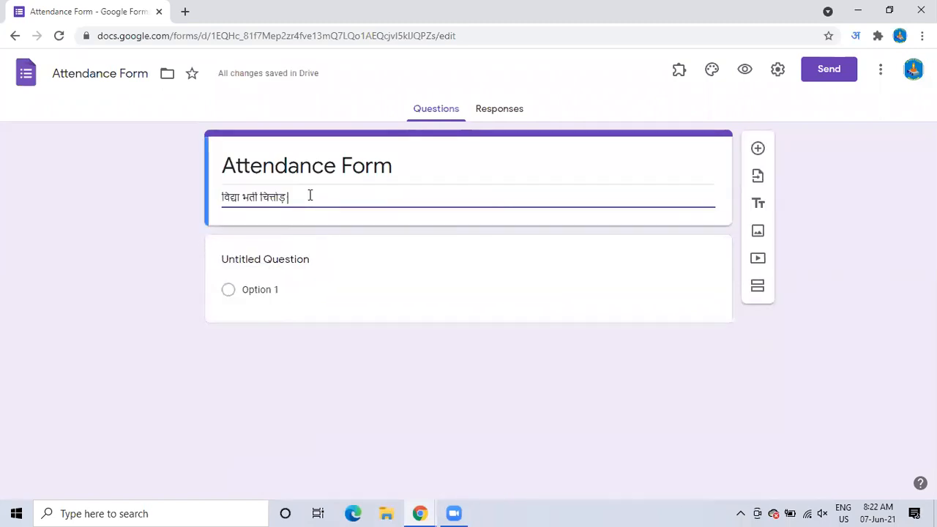
type("Prant")
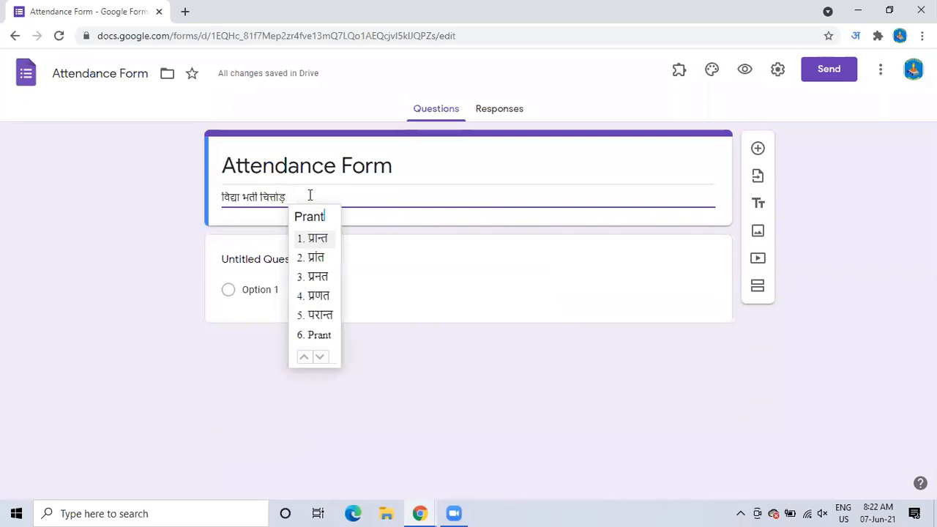
key("space")
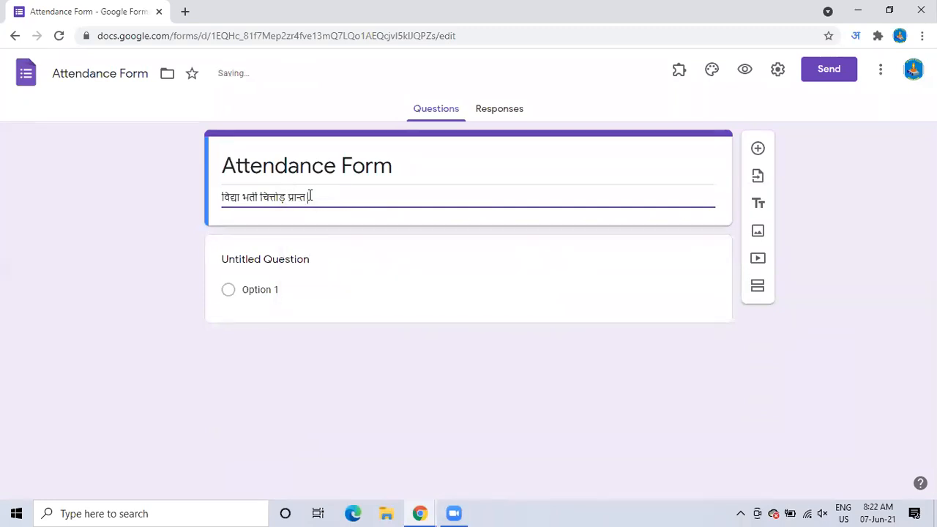
type("takni")
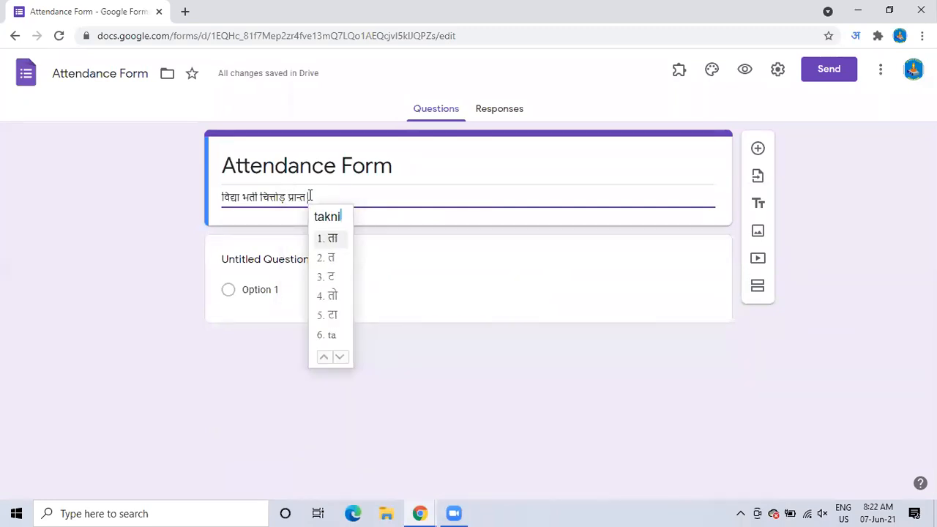
type("ki")
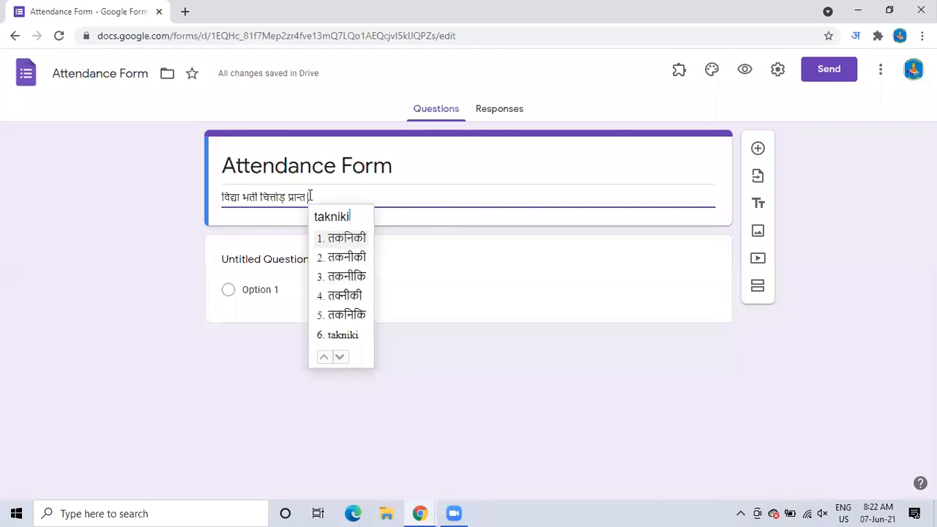
left_click(347, 257)
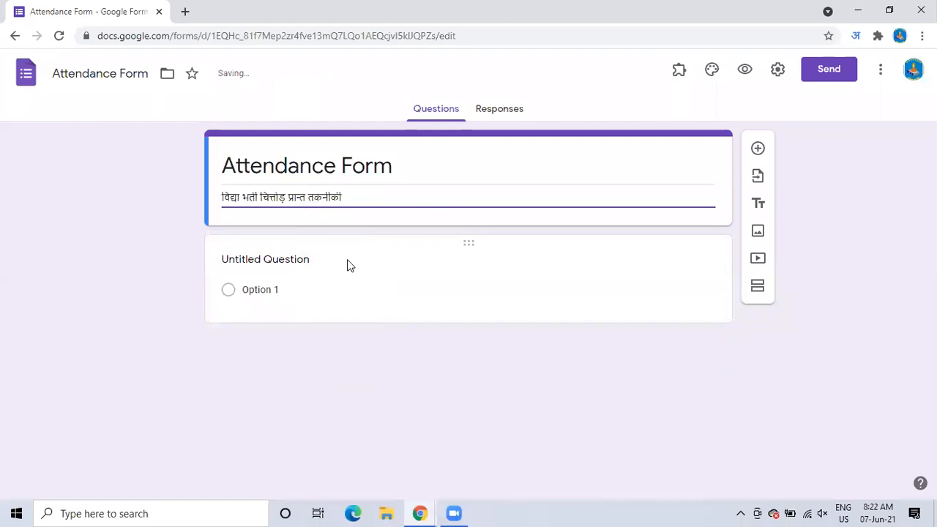
Add "प्रशिक्षण" to the end of the form description and insert a hyphen before "तकनीकी".
type("iz")
key("BackSpace")
key("BackSpace")
type("pra")
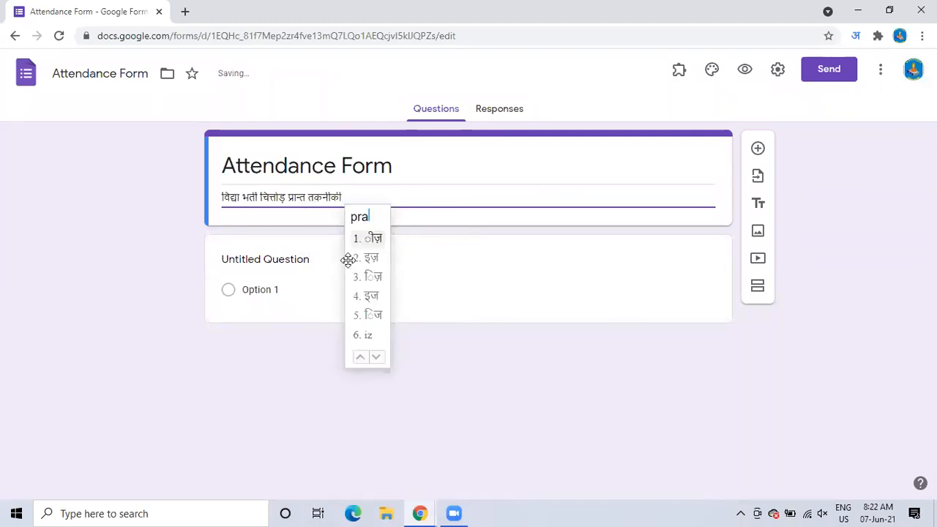
type("shikshan")
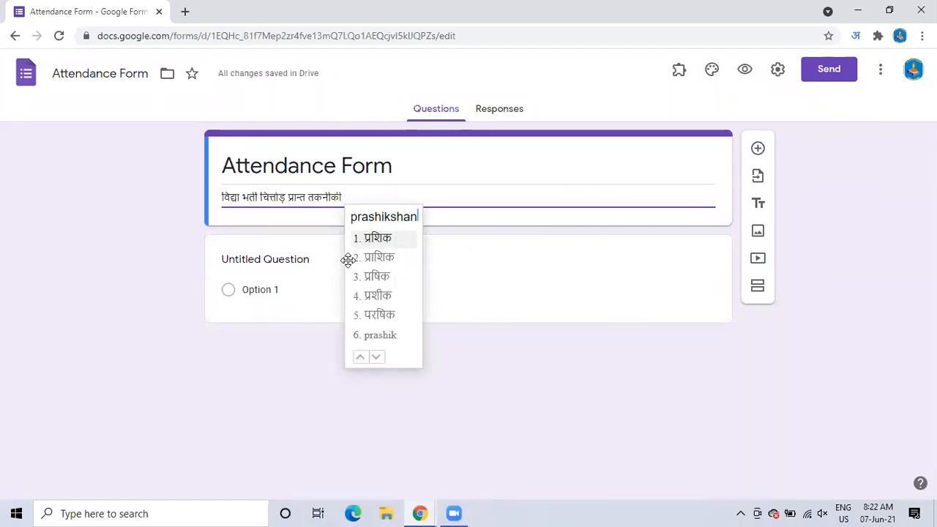
left_click(349, 266)
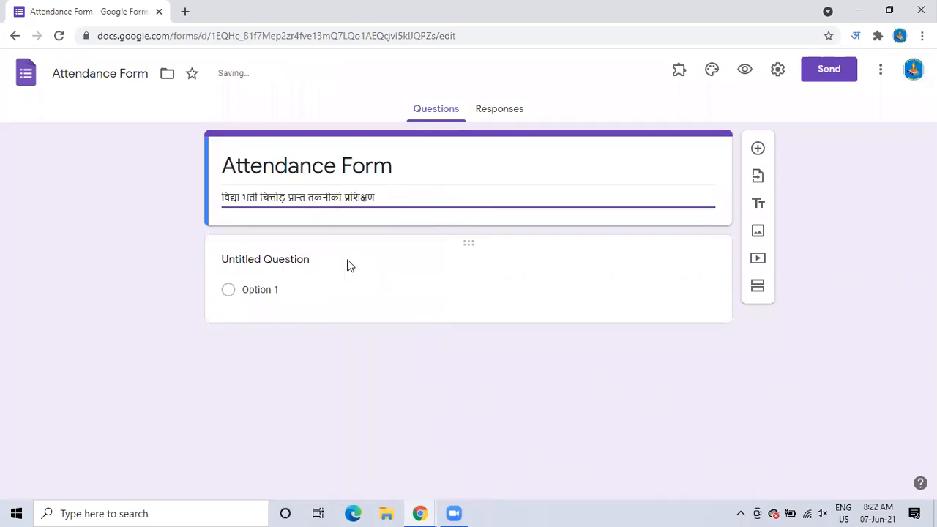
left_click(307, 199)
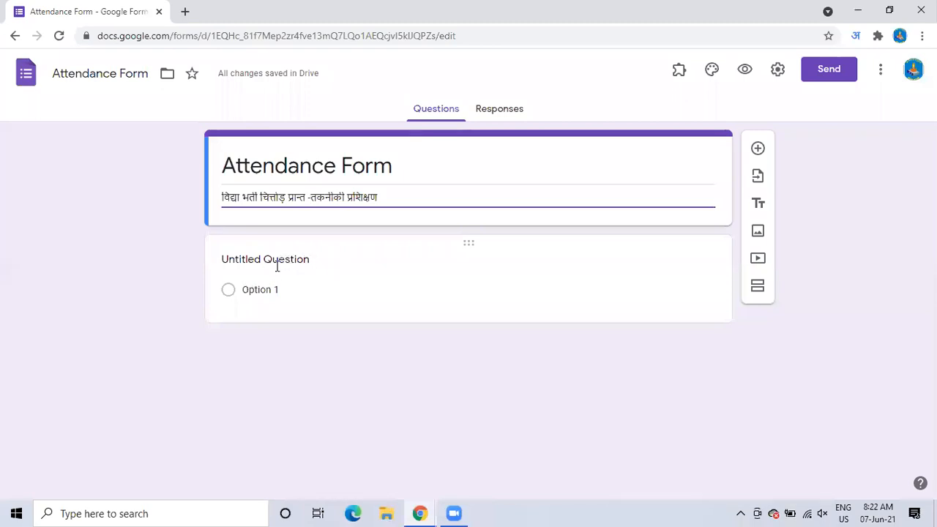
Title the first question "नाम" in Hindi and choose Short answer as its question type.
left_click(308, 260)
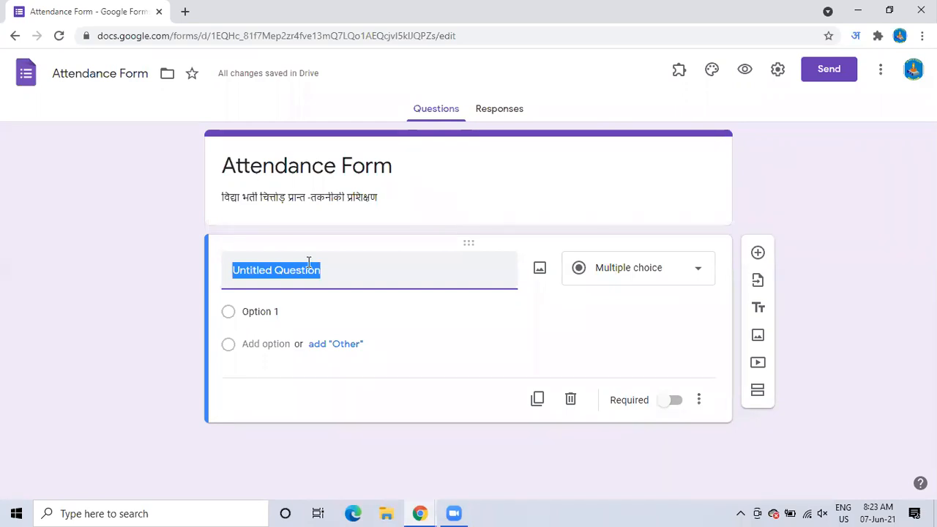
type("N")
key("BackSpace")
type("nam")
key("BackSpace")
key("BackSpace")
type("am")
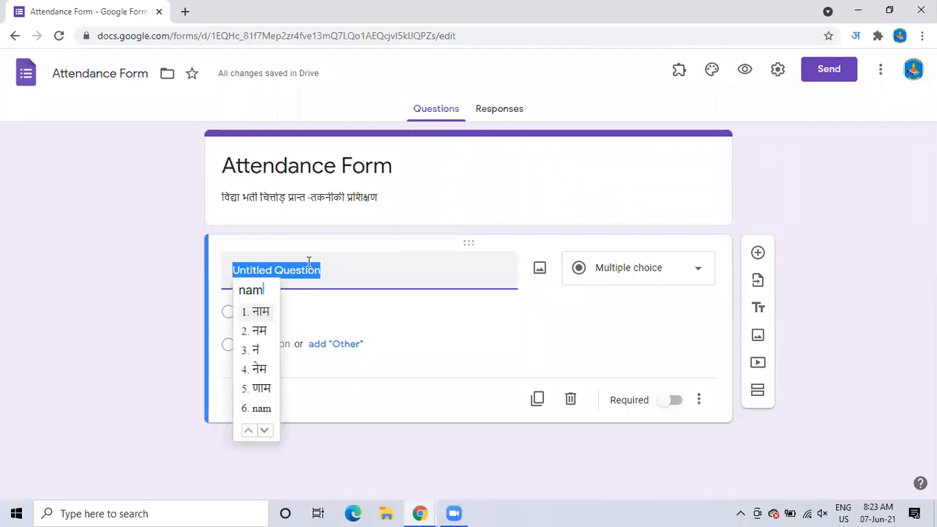
key("space")
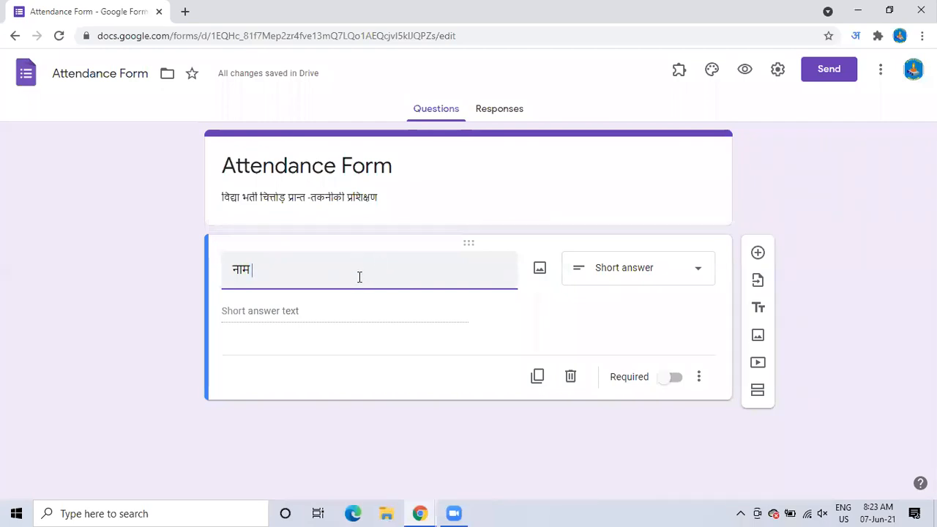
left_click(634, 278)
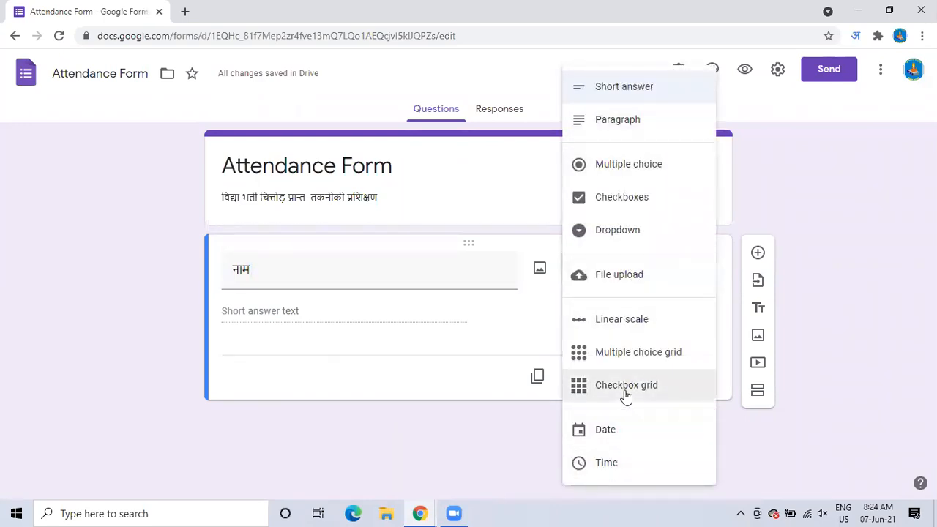
left_click(638, 88)
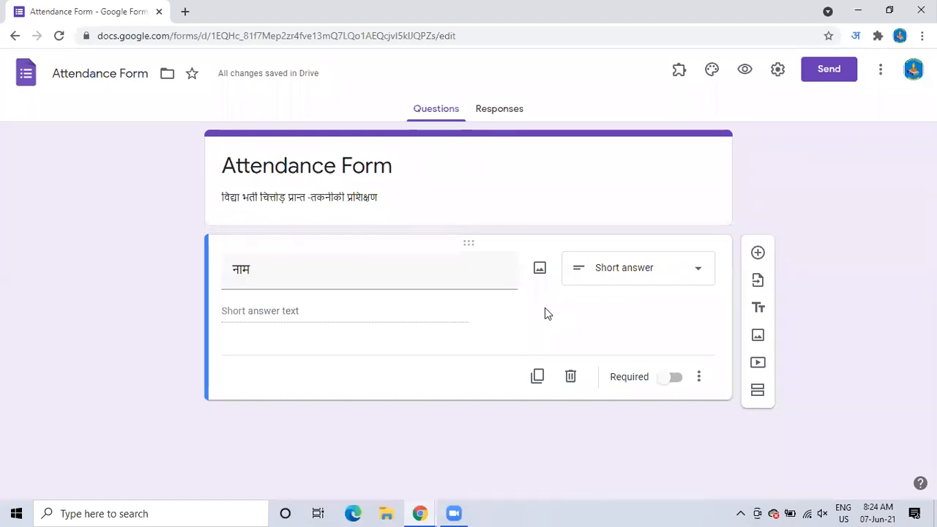
Add a second question below the name question and title it "पिता का नाम".
left_click(758, 254)
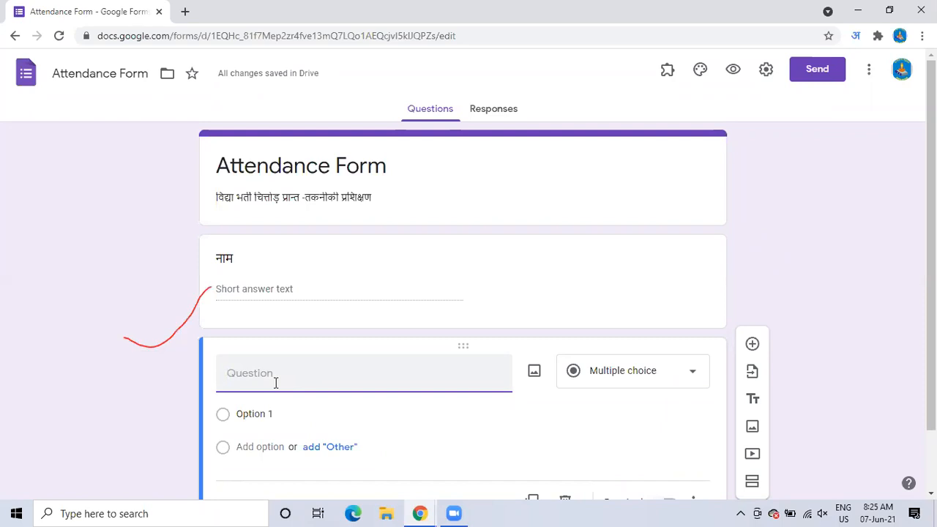
type("if")
key("BackSpace")
key("BackSpace")
type("pi")
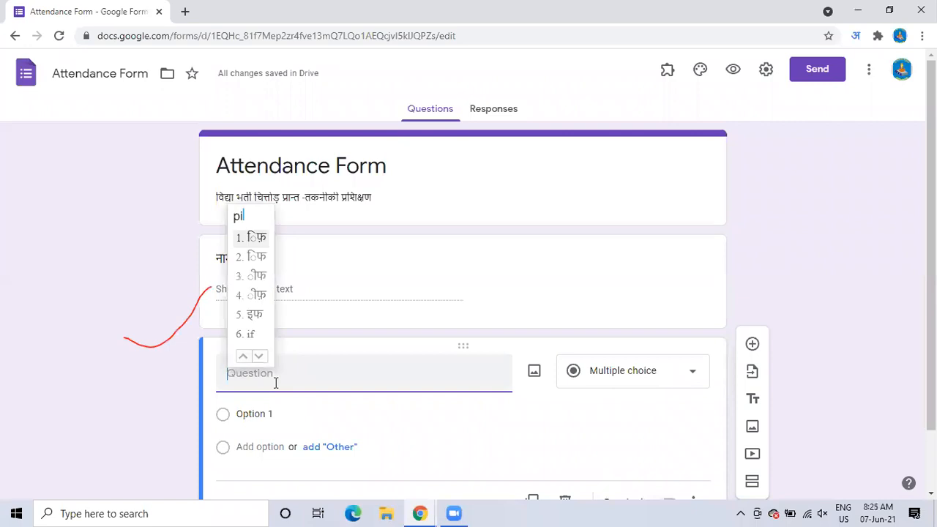
type("ta ka ")
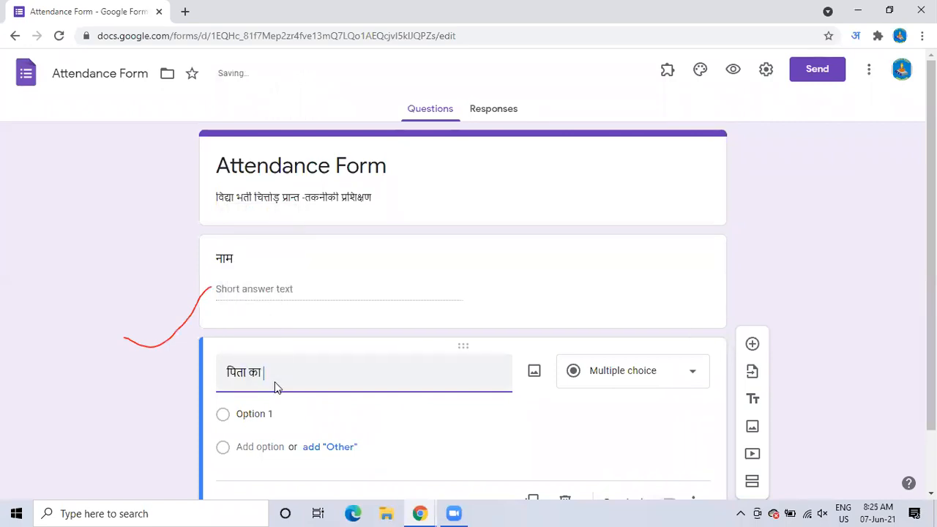
type("nma")
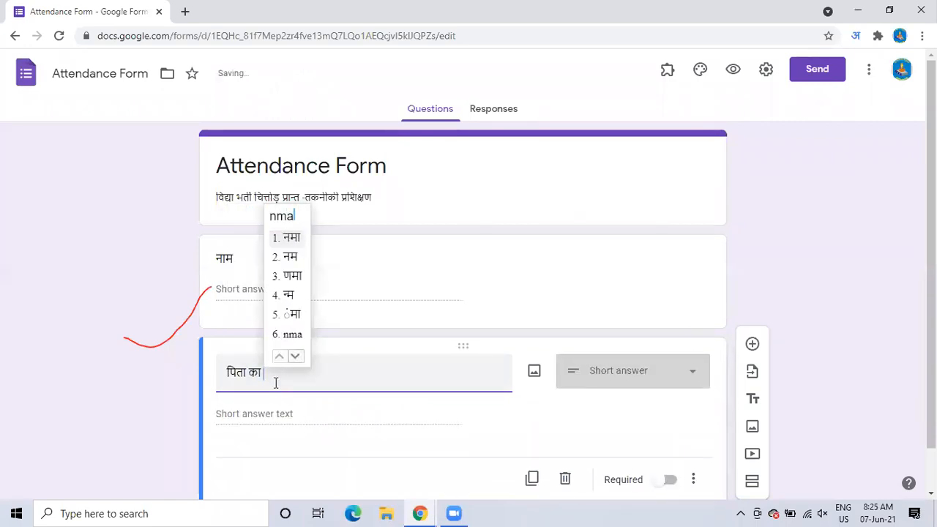
key("BackSpace")
key("BackSpace")
type("am")
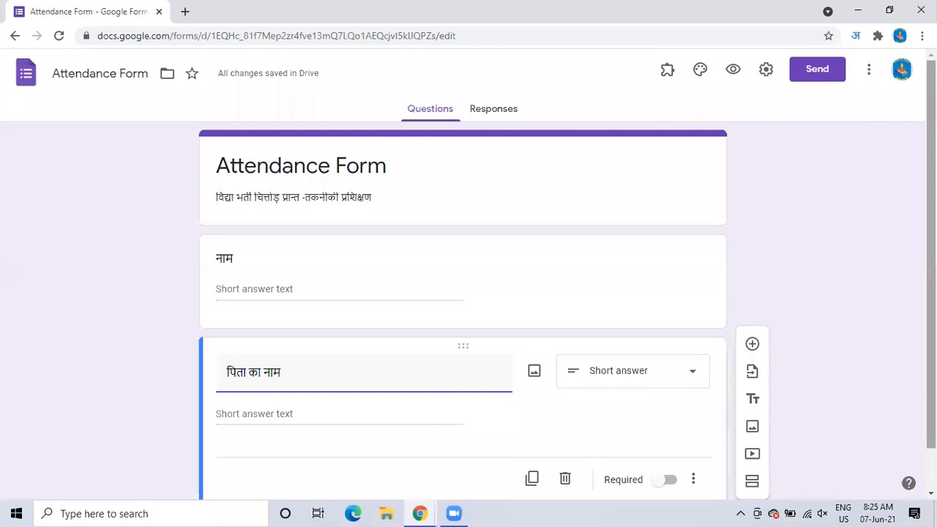
Add a third question titled "प्रान्त विभाग" and set its question type to Multiple choice.
scroll(463, 310, "down", 1)
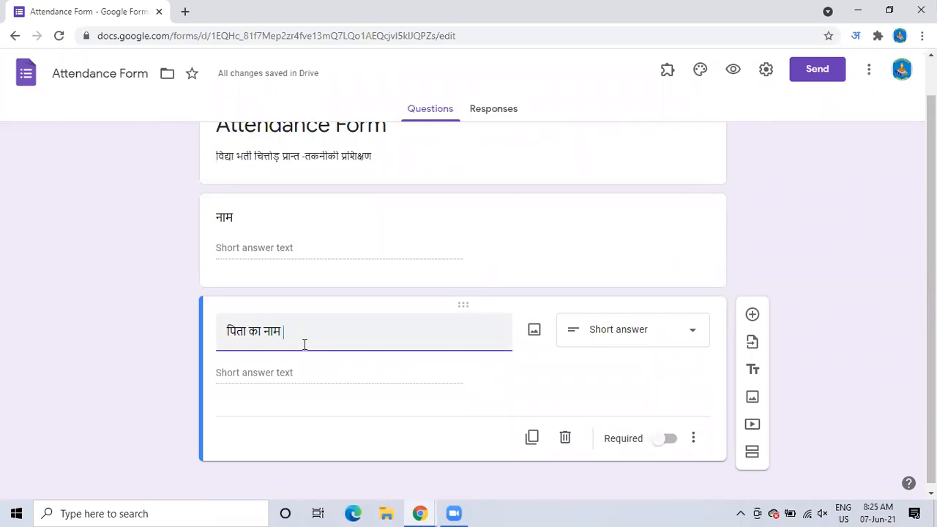
left_click(752, 316)
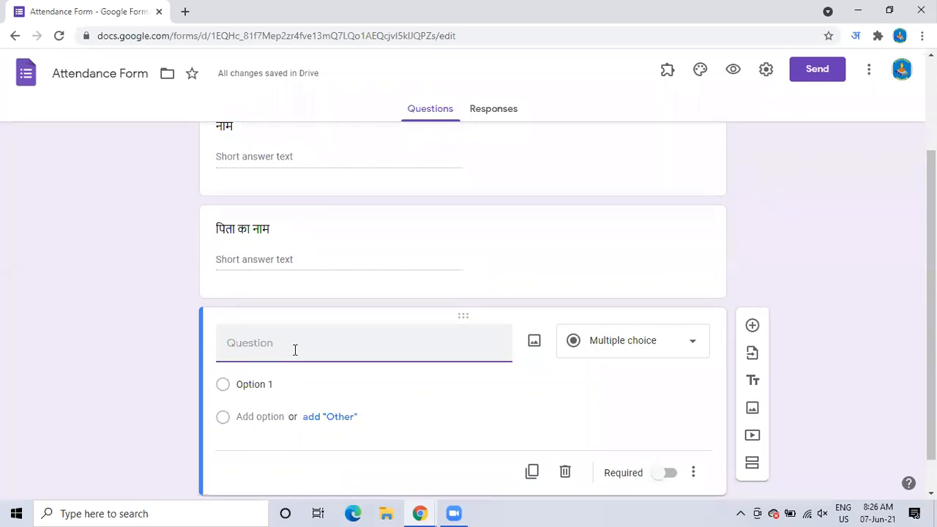
type("vi")
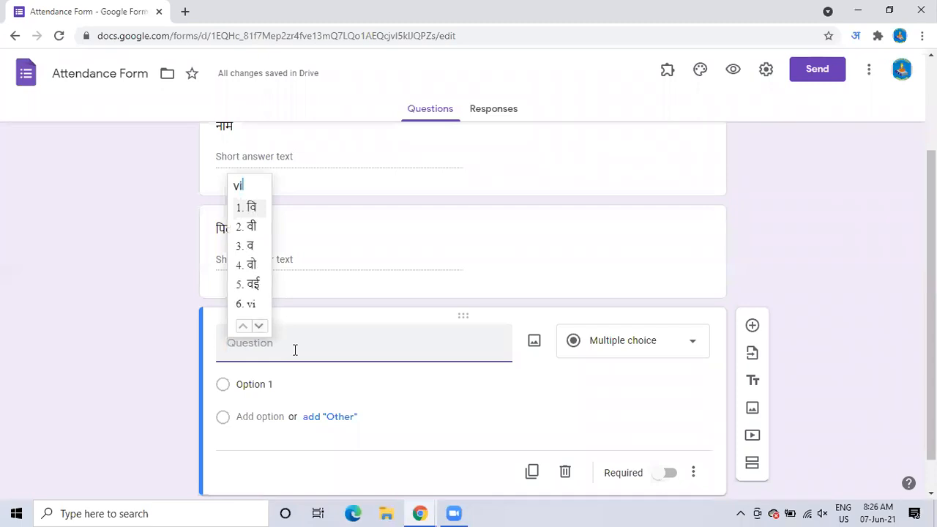
type("bhag")
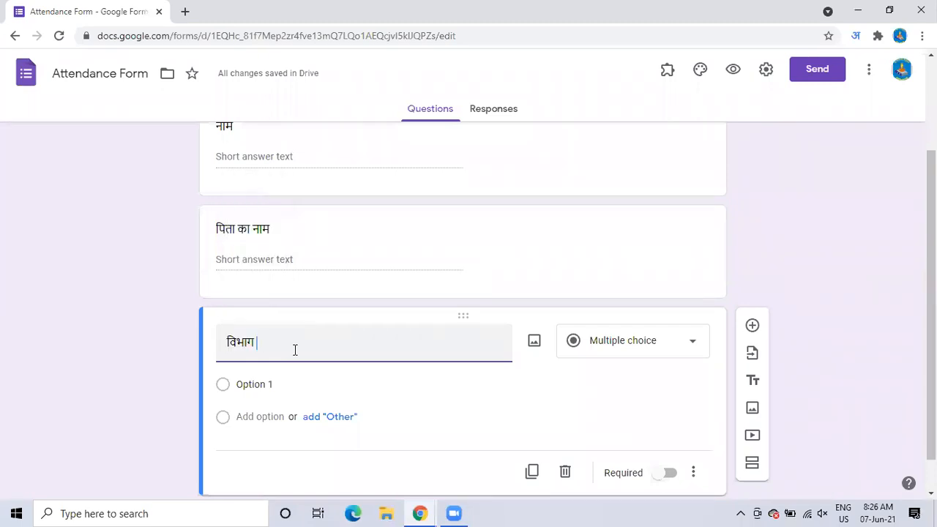
left_click(225, 345)
type("prant")
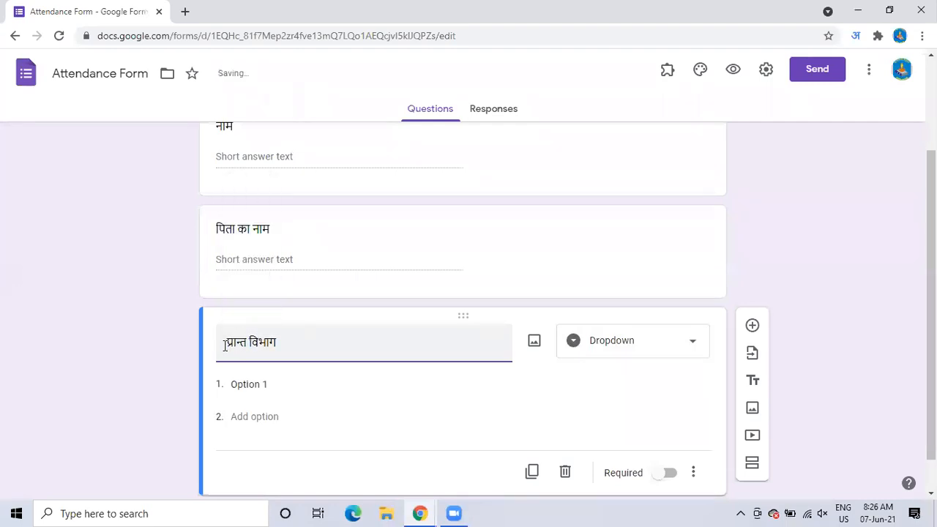
left_click_drag(224, 345, 285, 344)
left_click(291, 351)
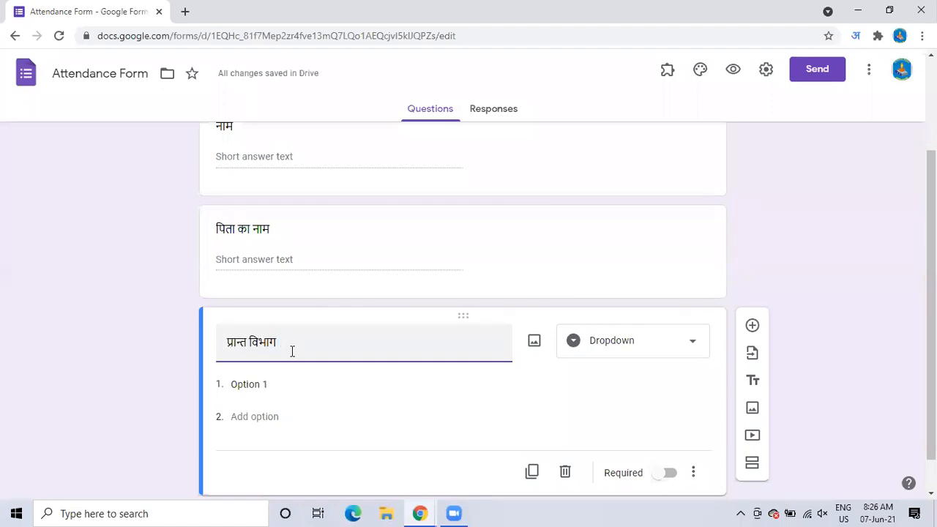
left_click(615, 347)
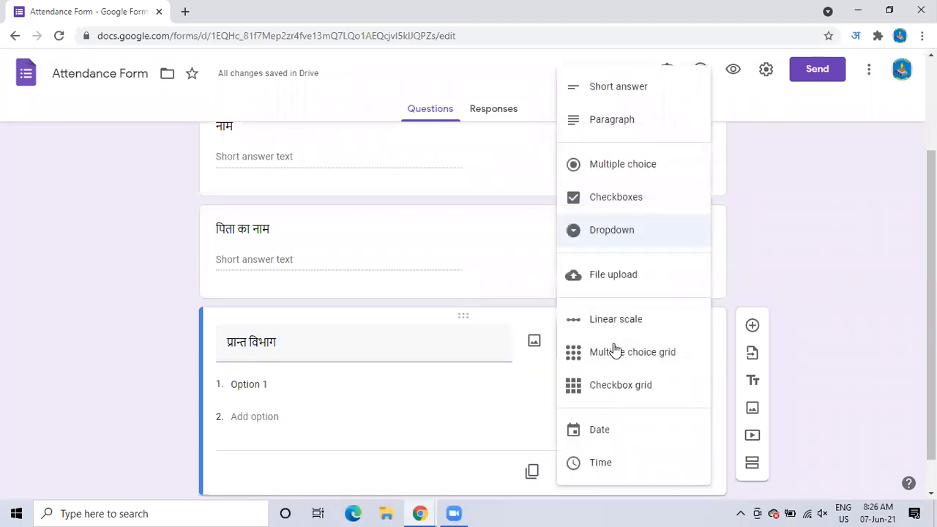
left_click(630, 173)
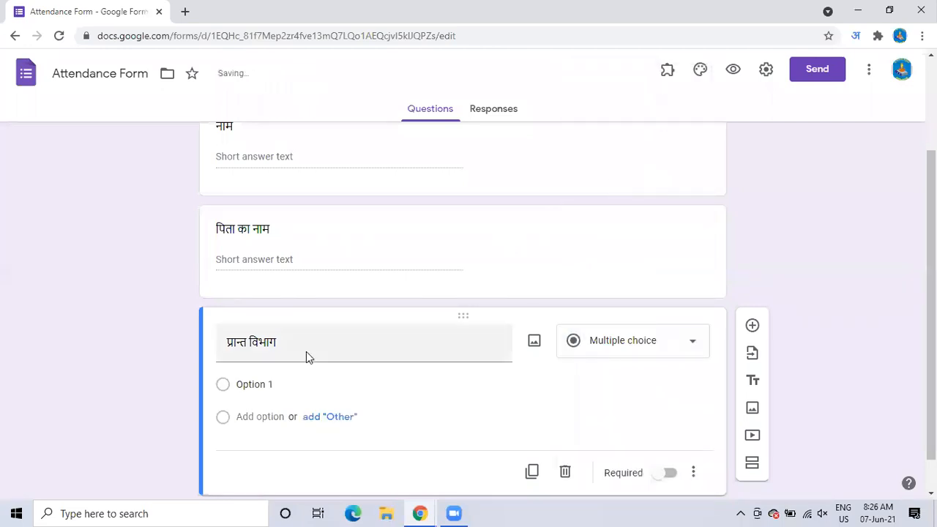
Name the first choice of the "प्रान्त विभाग" question "अजमेर विभाग".
left_click(276, 385)
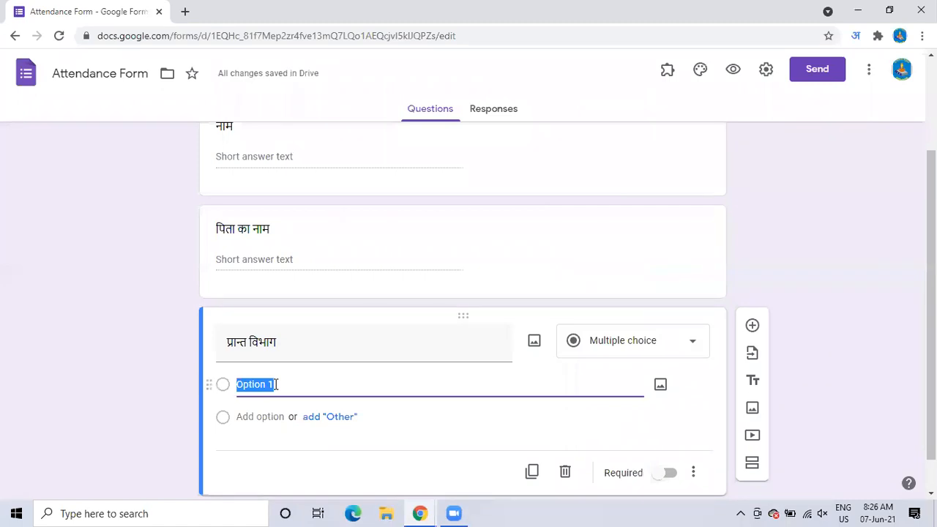
type("ajmer ")
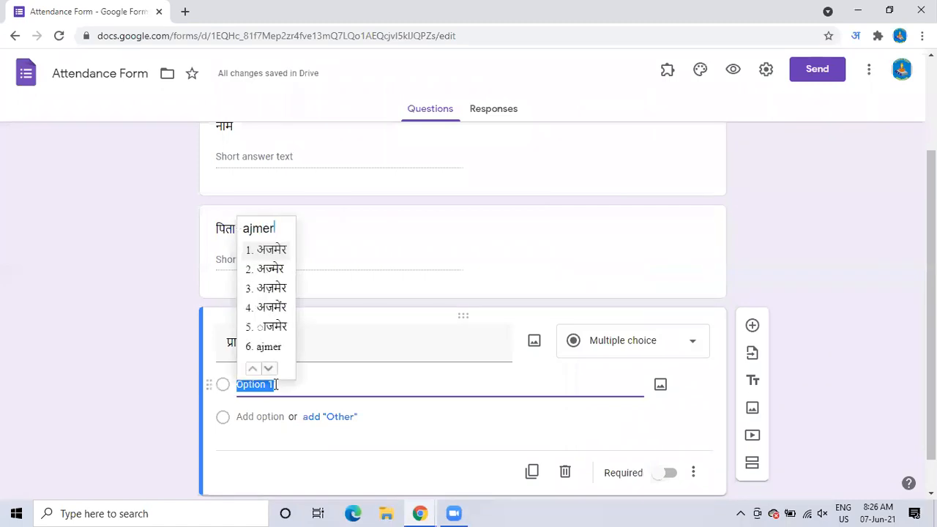
type("vib")
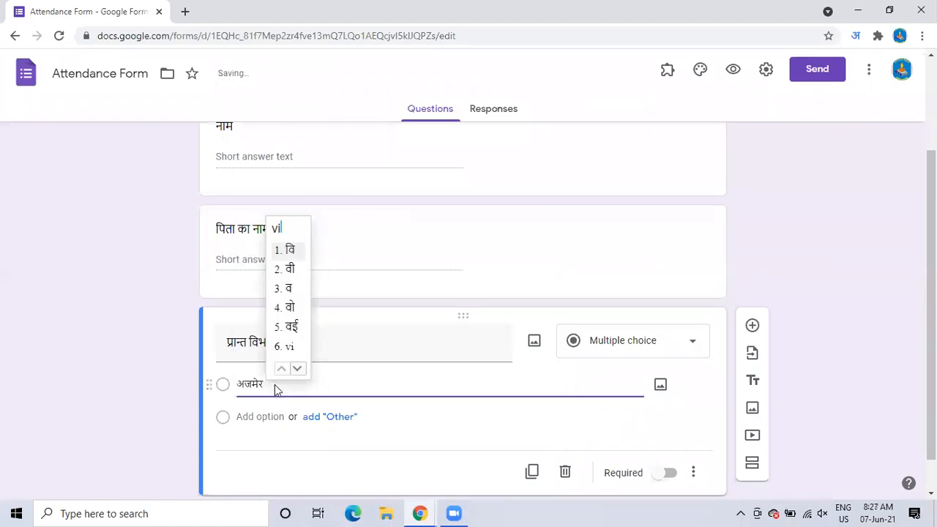
type("hag")
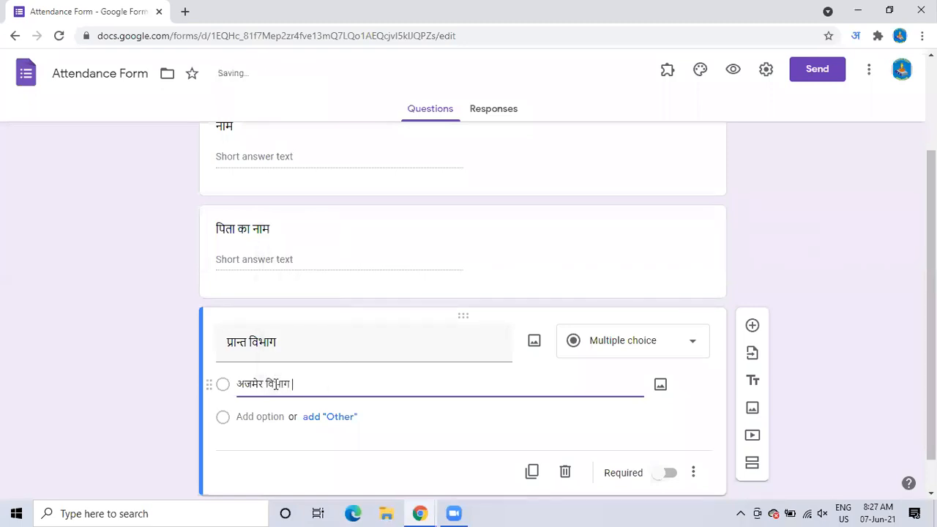
Add a second choice, "उदयपुर विभाग", to the "प्रान्त विभाग" question.
left_click(263, 416)
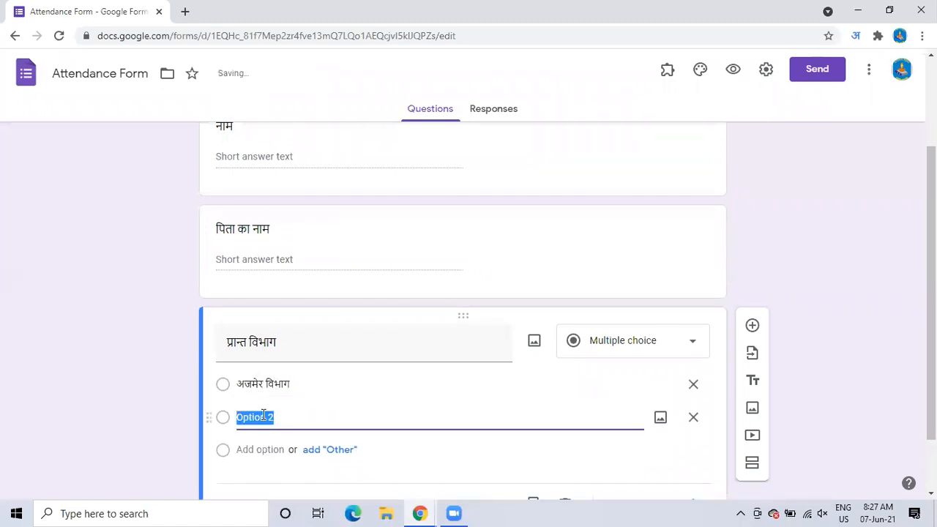
type("udaipupr")
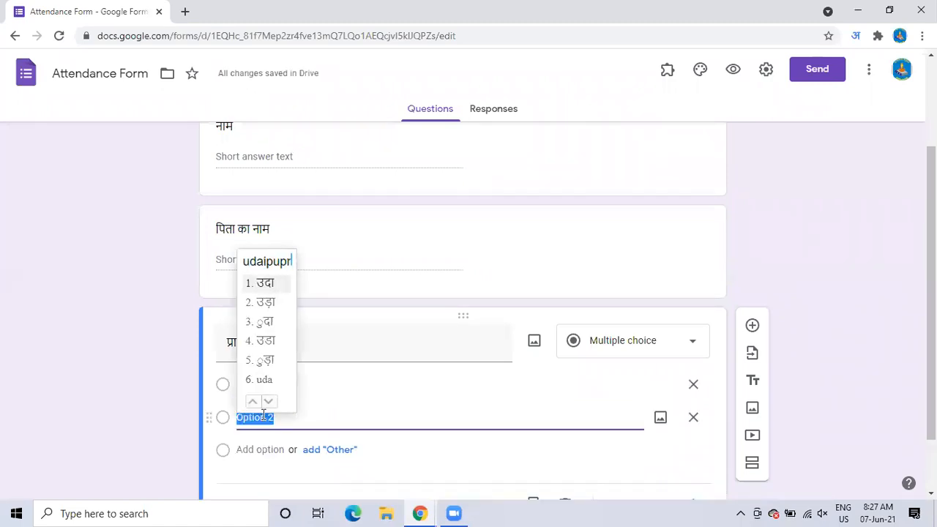
key("BackSpace")
key("BackSpace")
type("r")
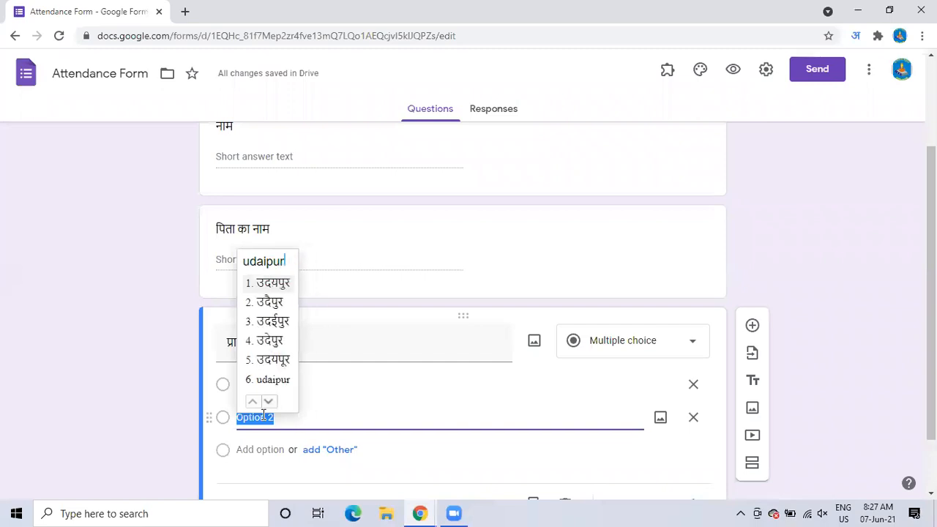
key("space")
type("vo")
key("BackSpace")
key("BackSpace")
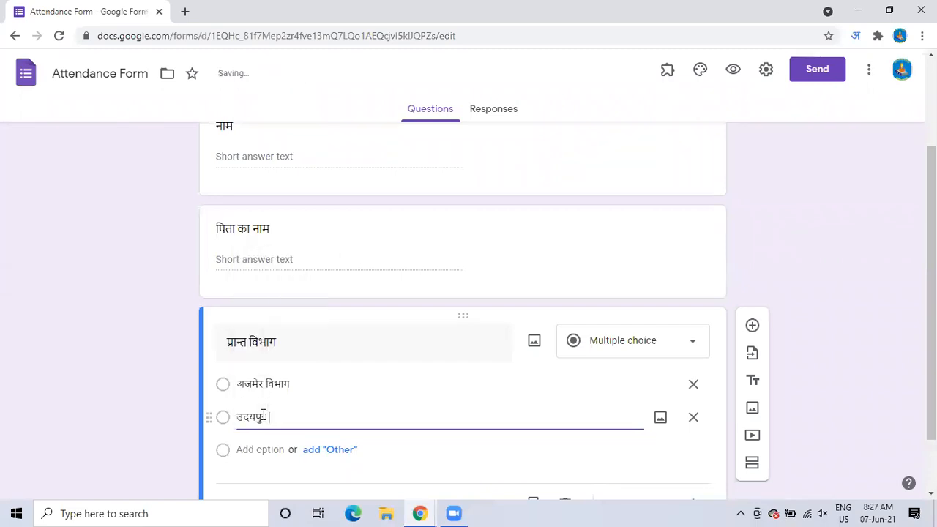
type("vibha")
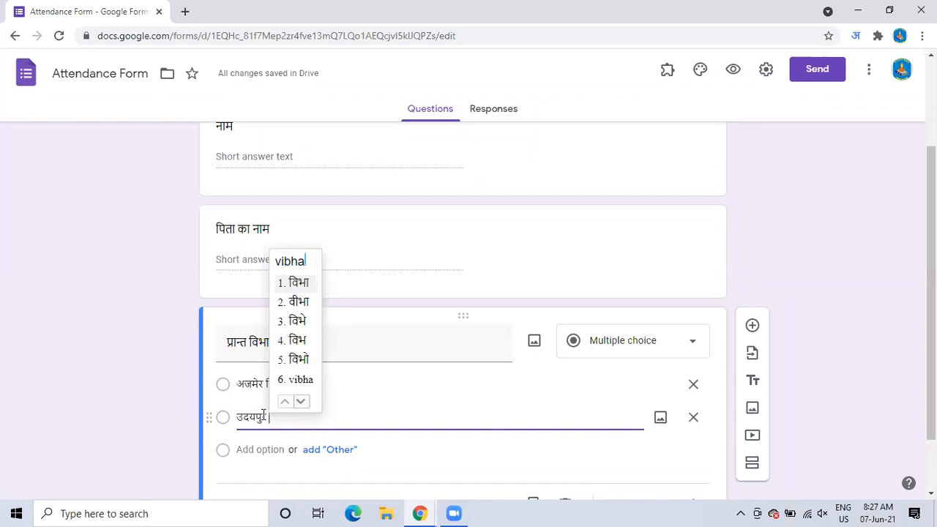
type("g")
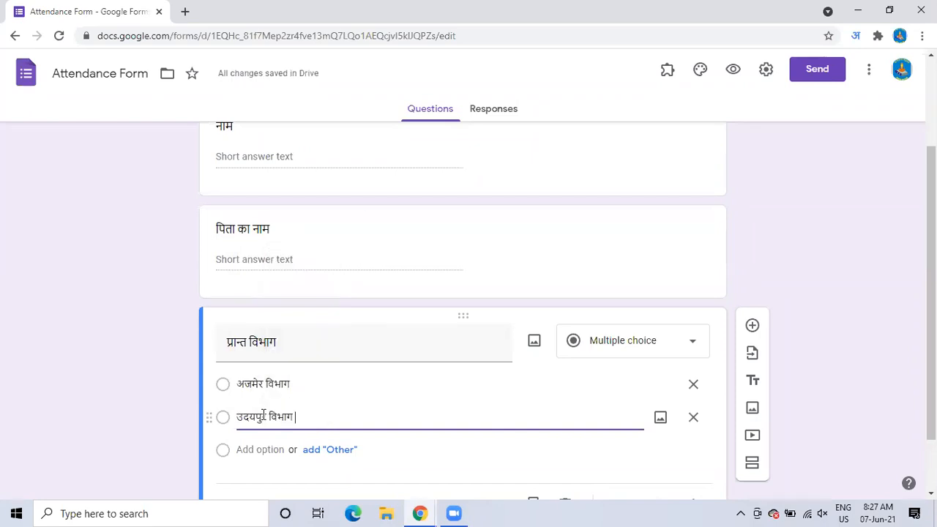
Add a third choice, "कोटा विभाग", to the "प्रान्त विभाग" question.
left_click(259, 450)
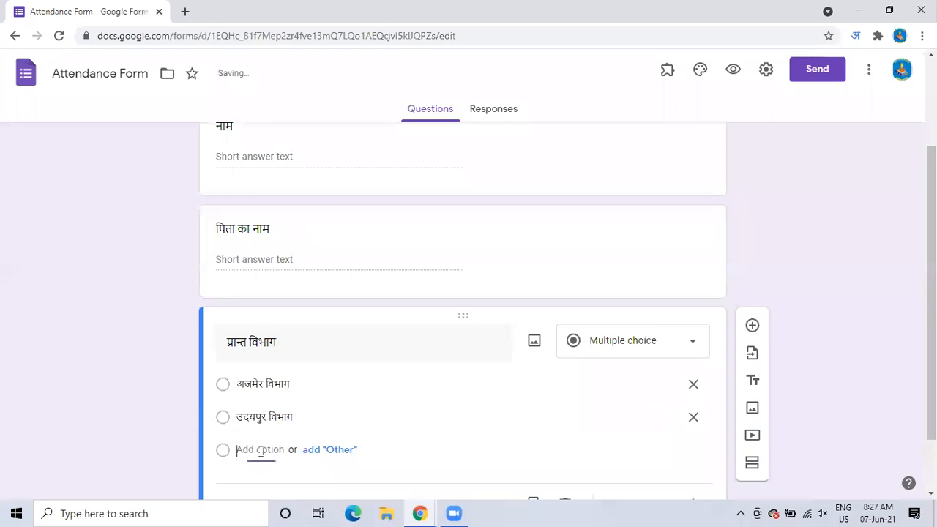
type("ko")
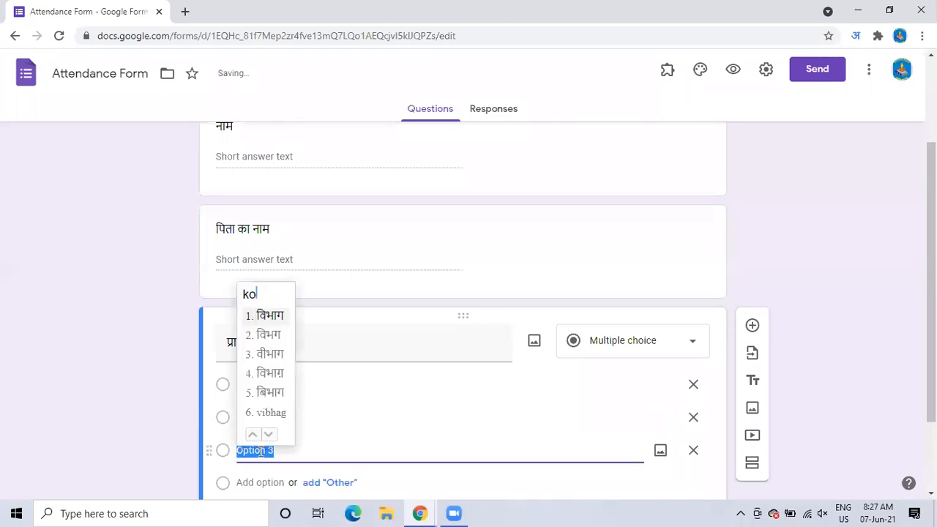
type("ta")
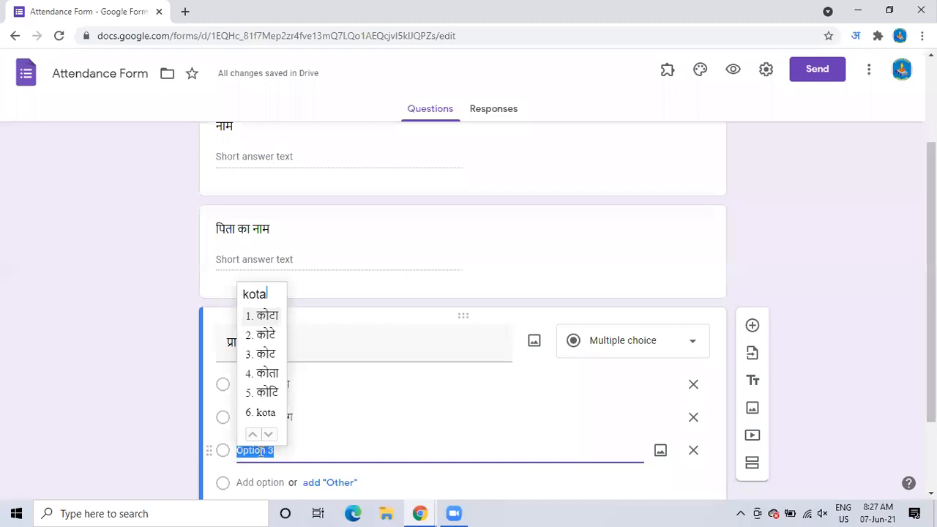
type(" vibhag")
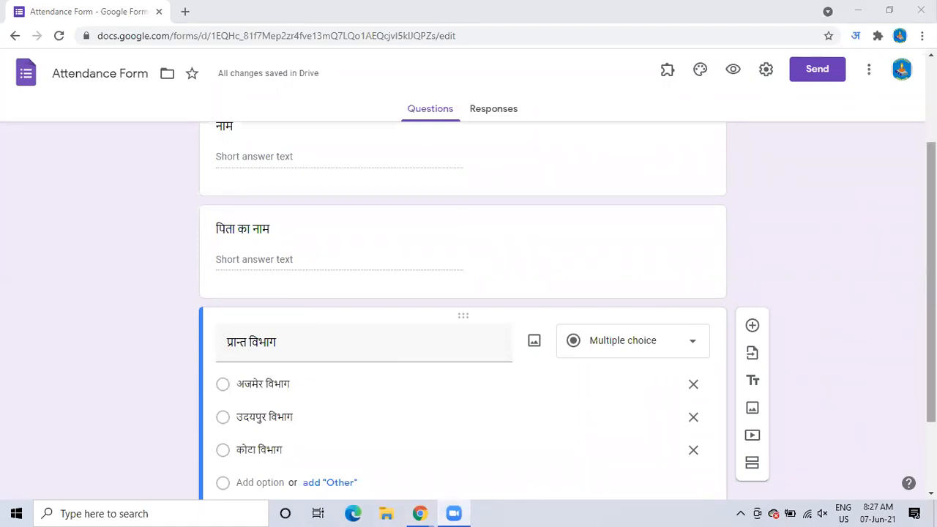
Add a fourth question below the regional division question and title it "दुरभाष नंबर".
left_click_drag(930, 281, 930, 349)
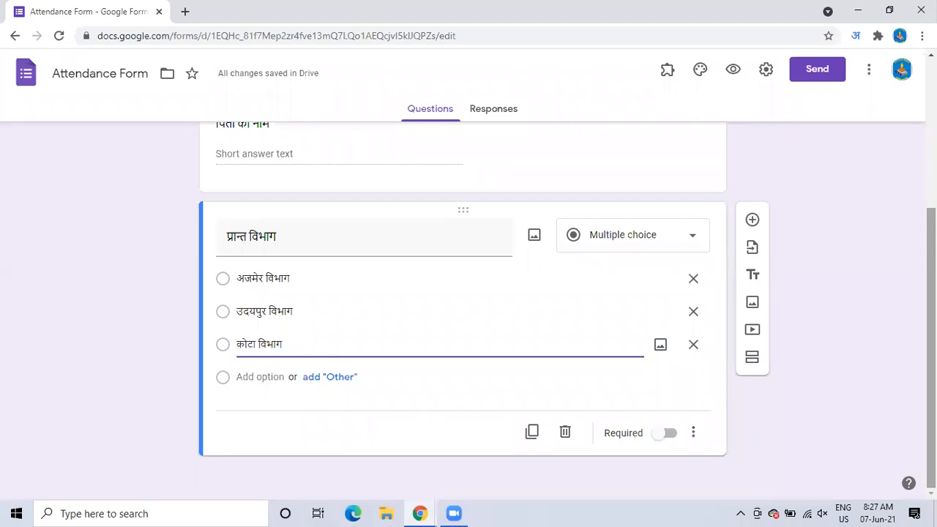
left_click(752, 221)
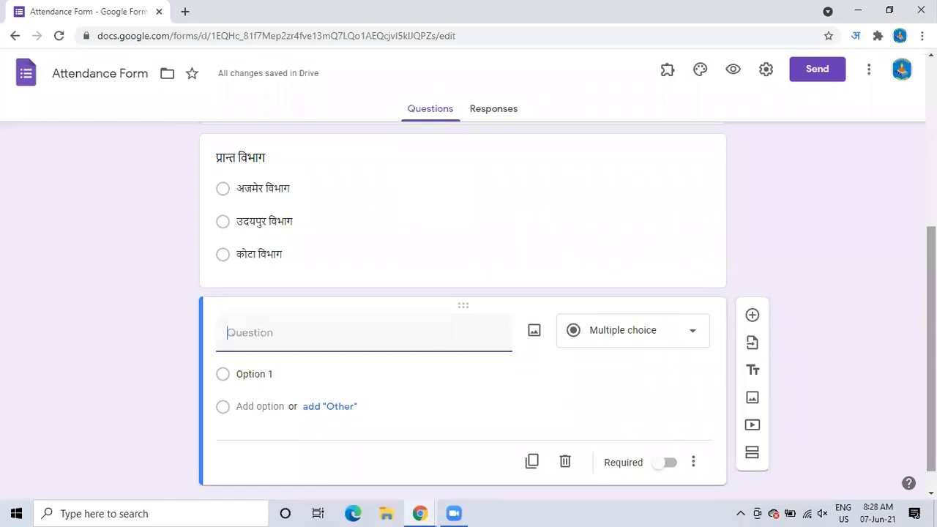
type("d")
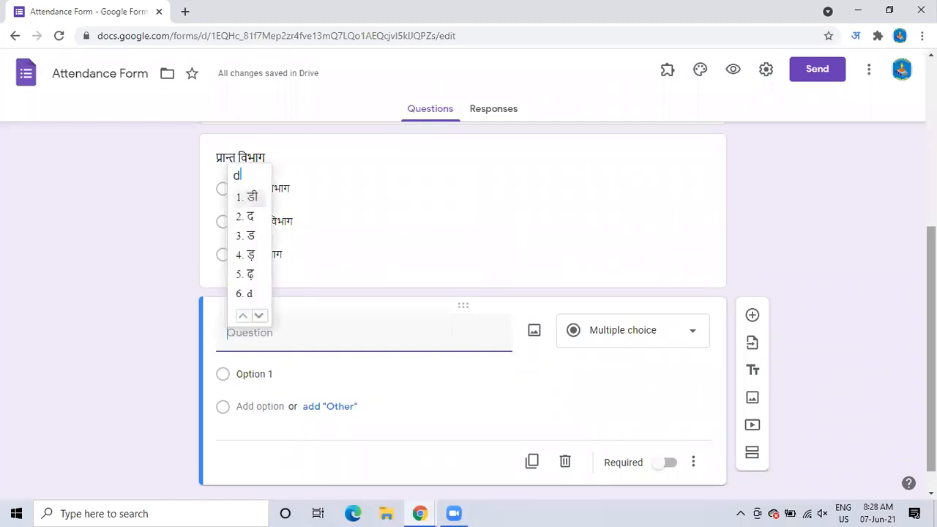
type("urbhash")
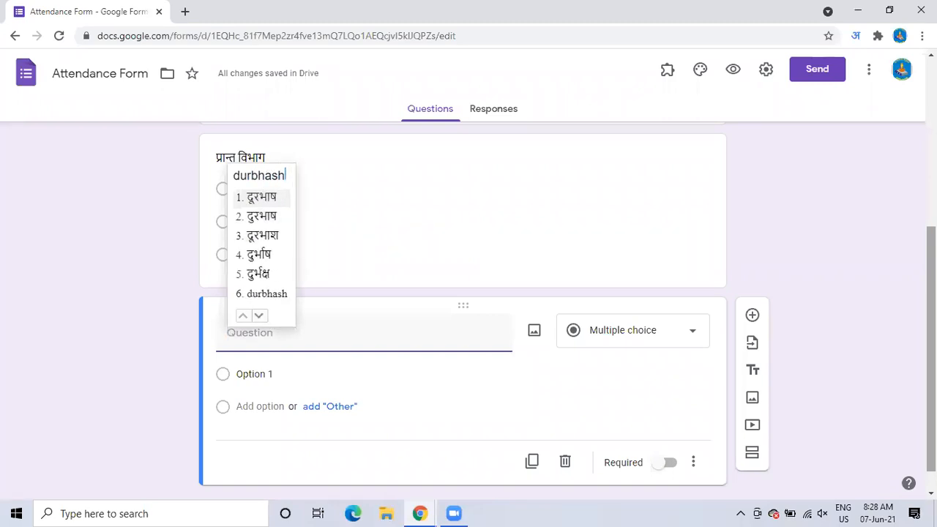
key("BackSpace")
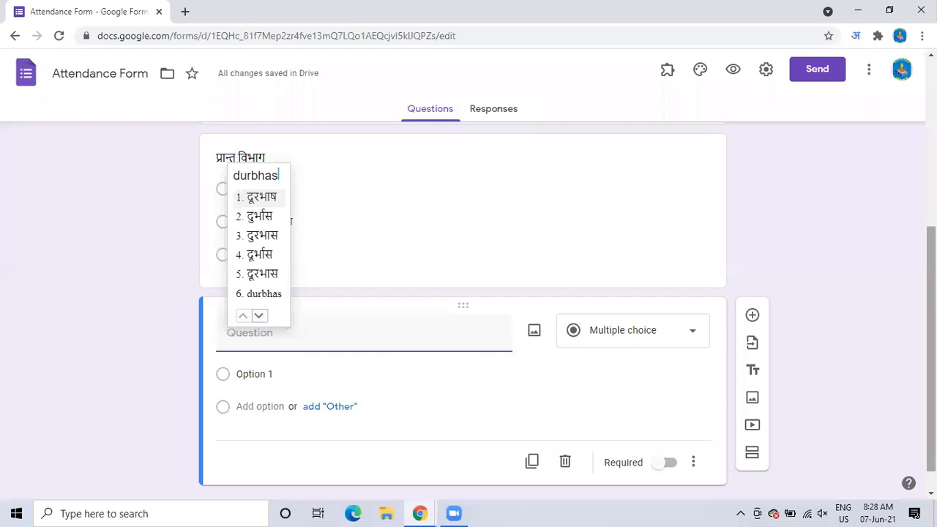
type("h")
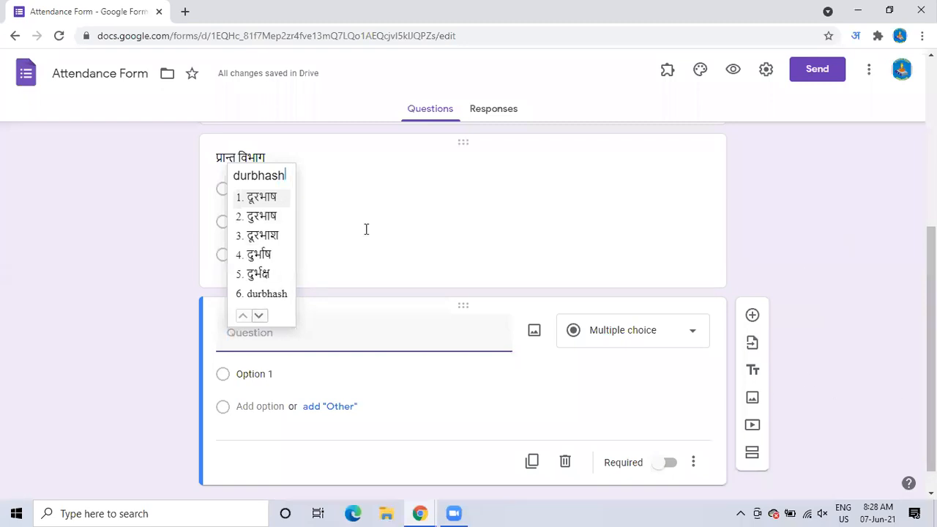
left_click(263, 217)
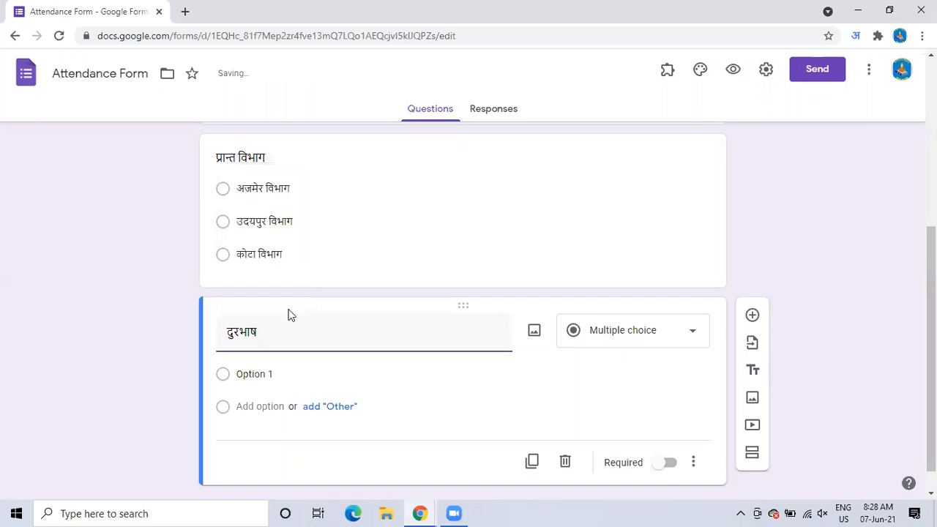
type("number")
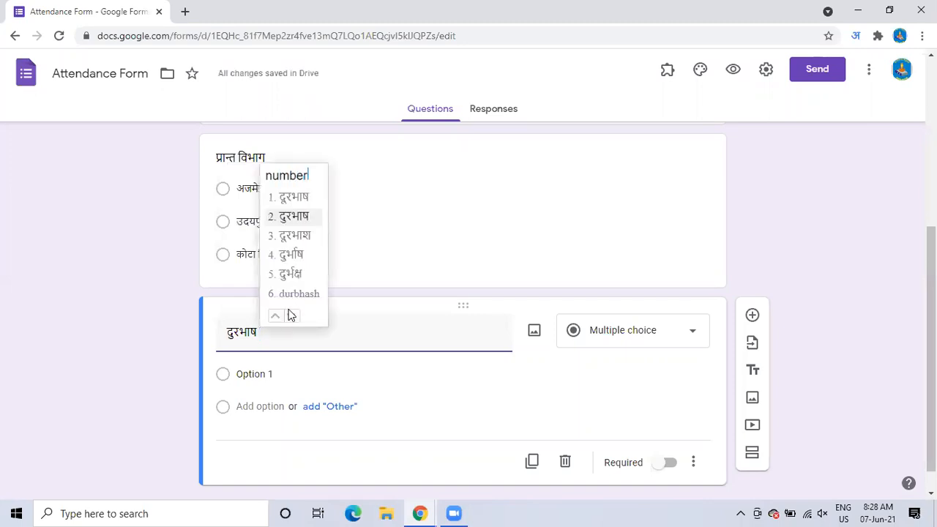
key("space")
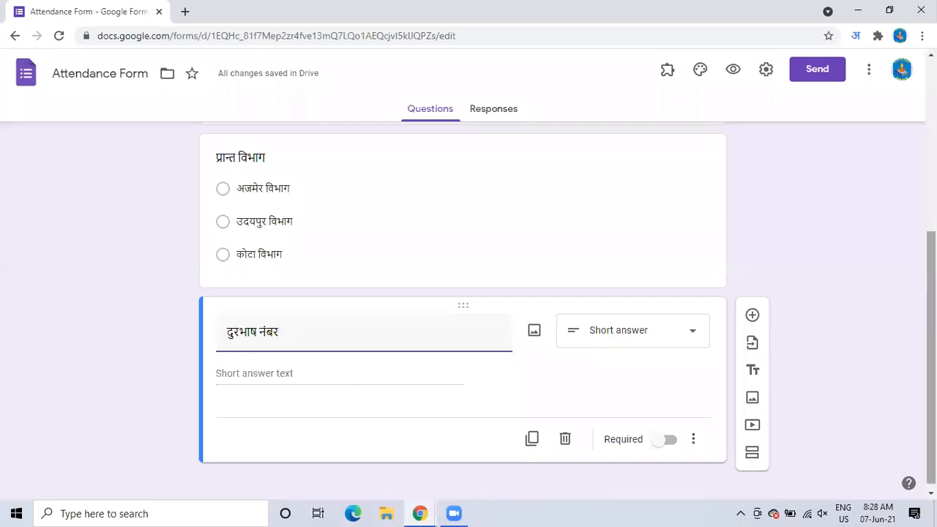
Add a fifth question titled "आपका अभिमत" below the phone number question and set its question type to Paragraph.
left_click_drag(931, 353, 931, 357)
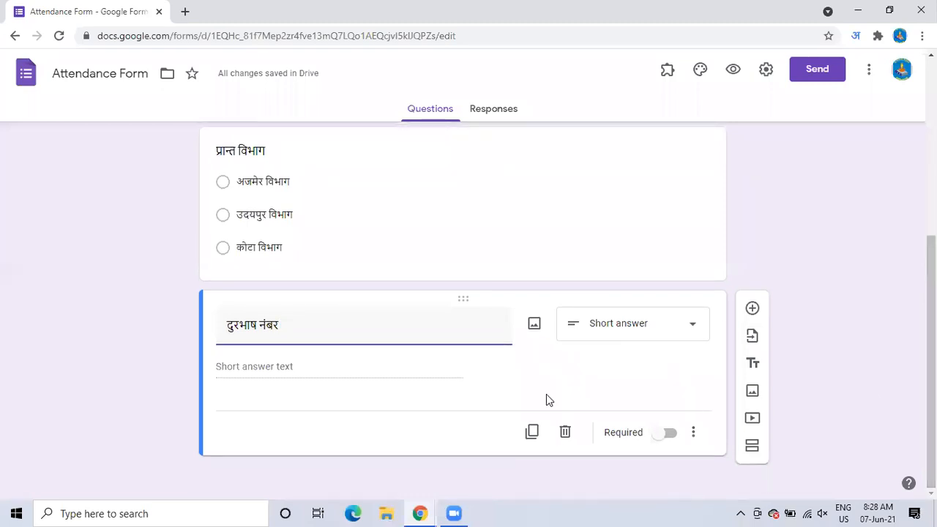
left_click(752, 310)
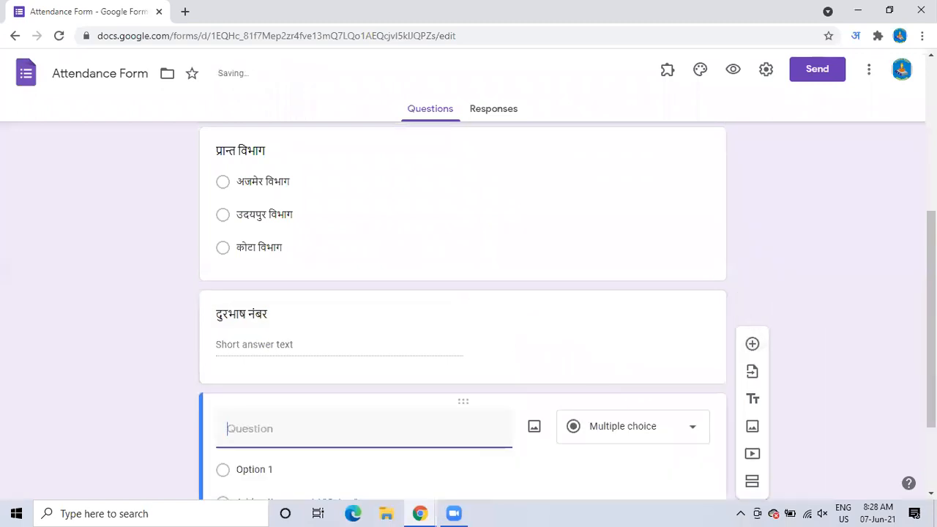
left_click_drag(931, 350, 931, 404)
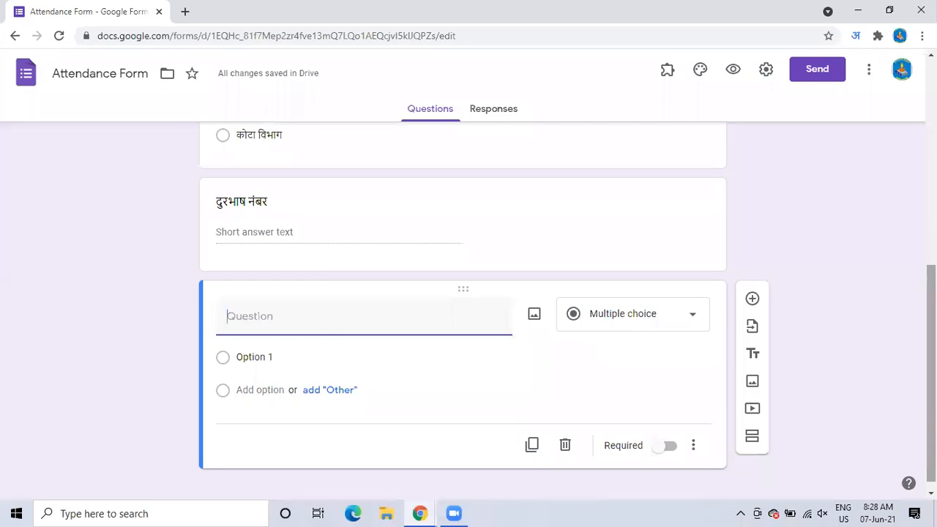
type("apka")
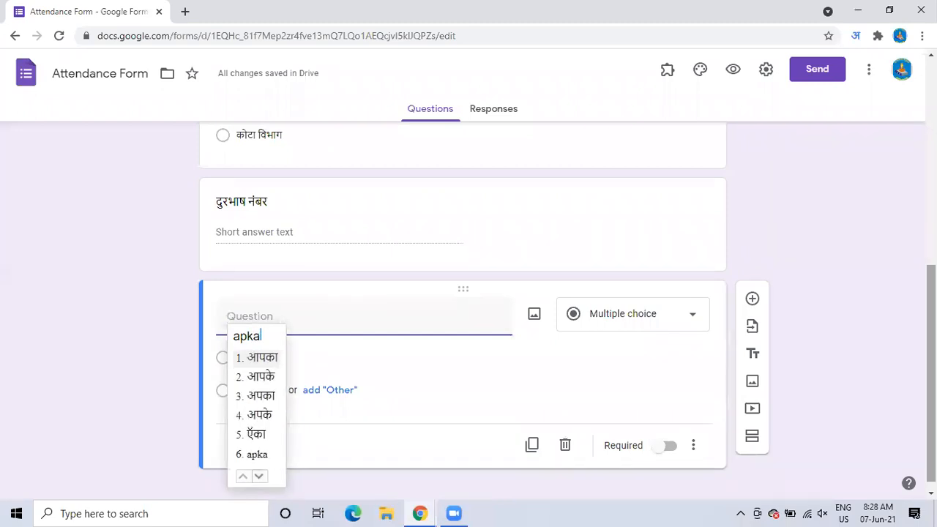
key("space")
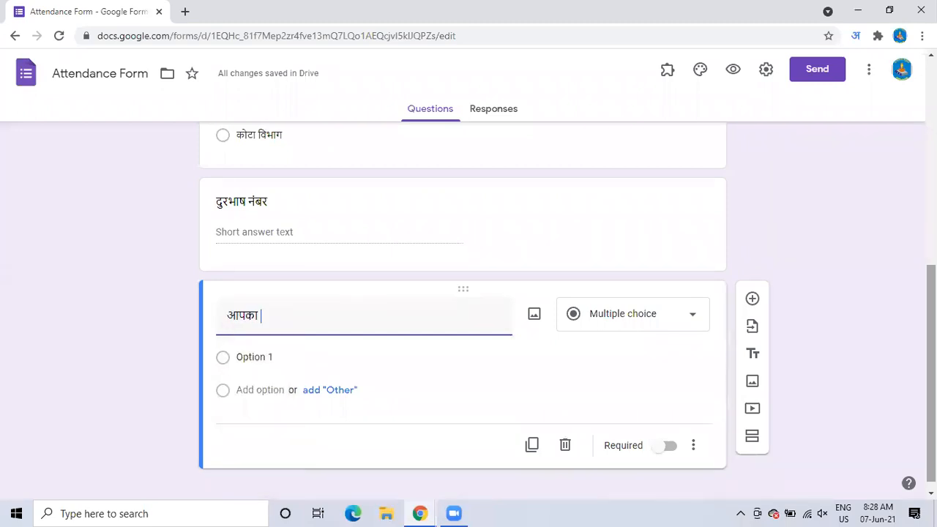
type("abhimat")
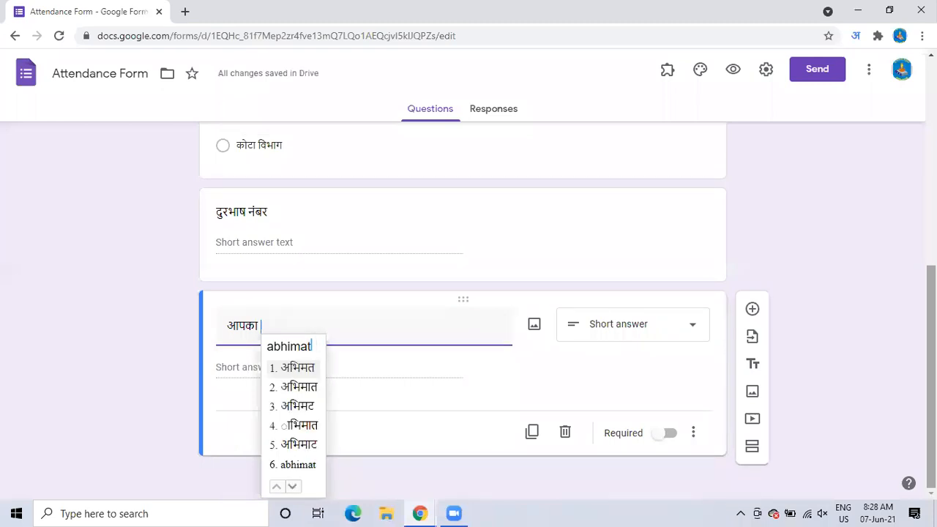
key("space")
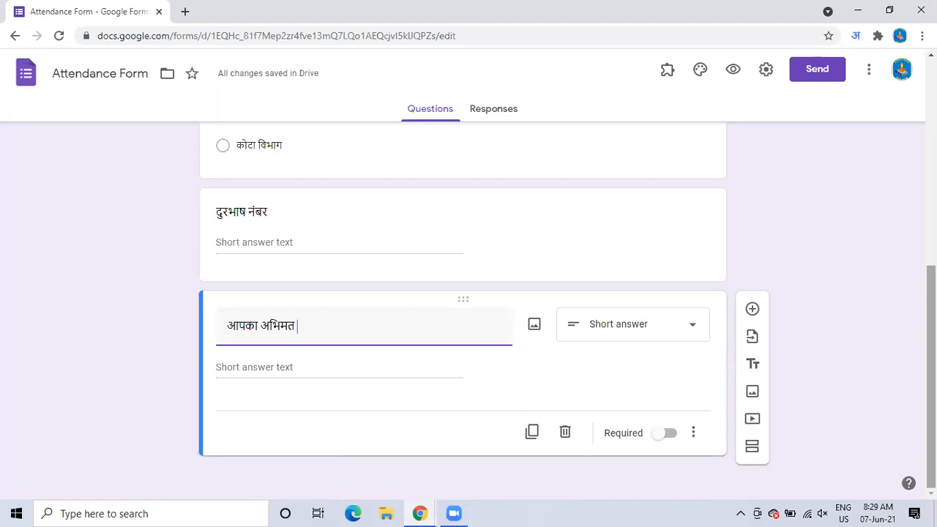
left_click(615, 325)
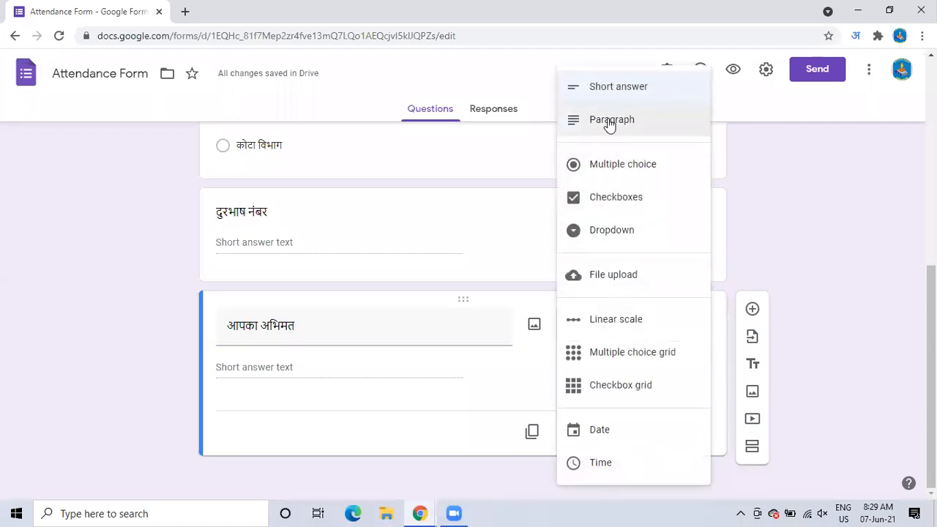
left_click(608, 121)
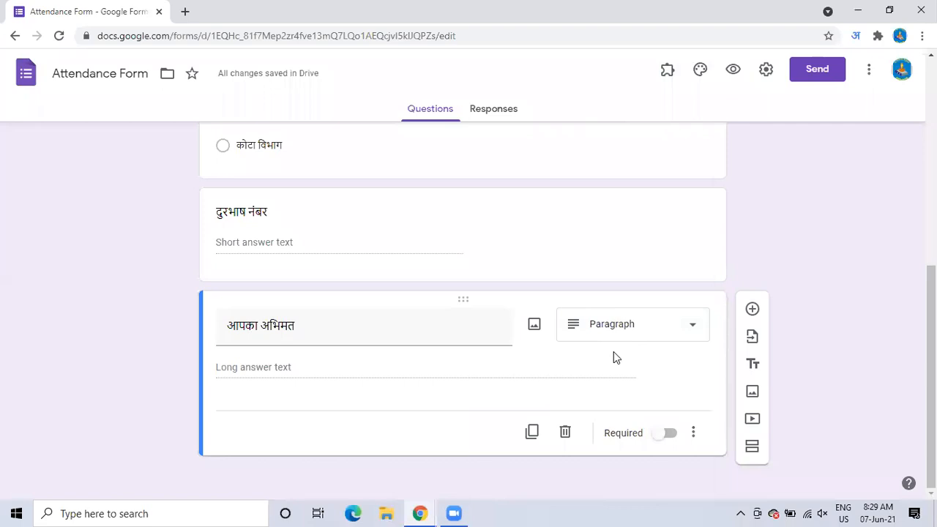
Preview the attendance form as respondents see it and look through all its questions down to the end.
left_click_drag(931, 359, 931, 155)
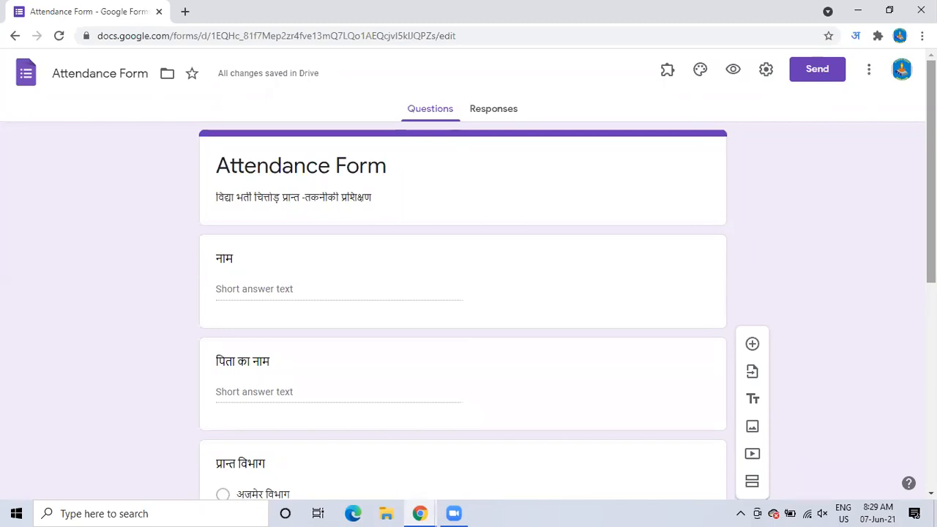
left_click(734, 71)
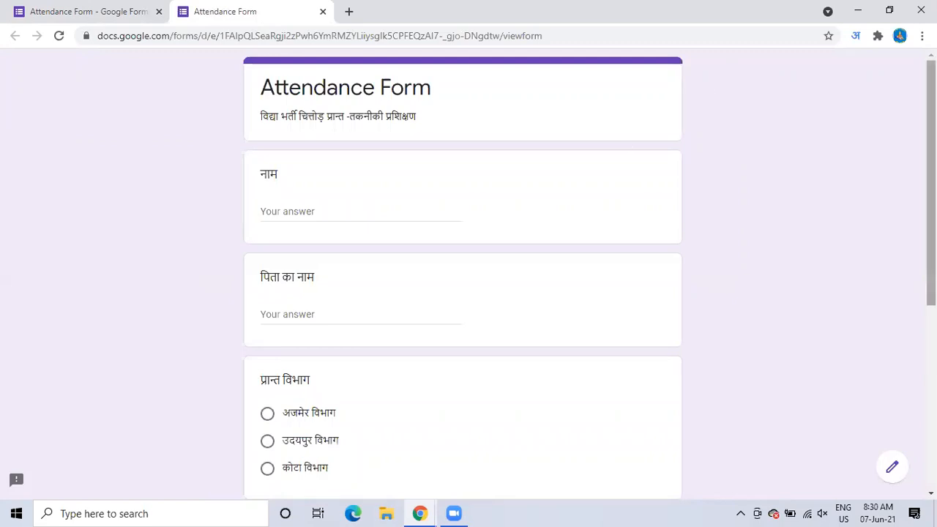
scroll(468, 274, "down", 5)
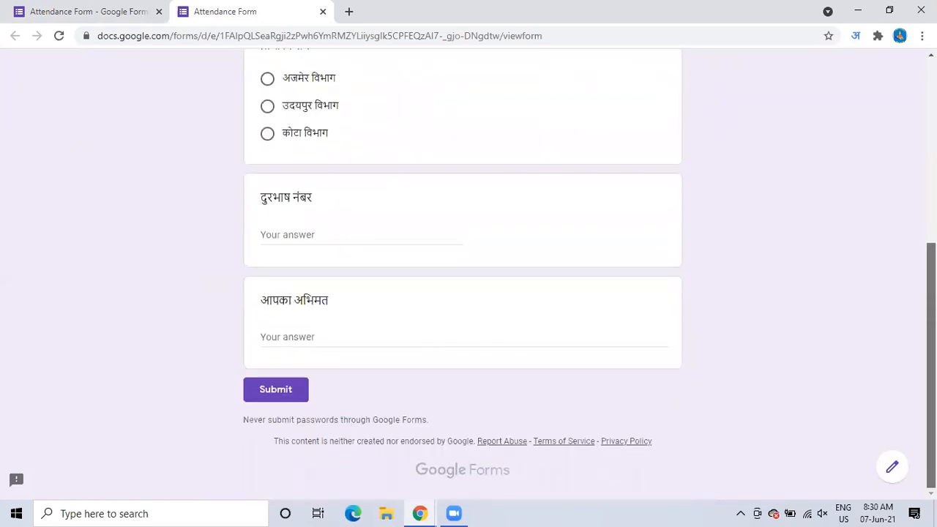
Look over the previewed form again and try out the answer fields for "नाम" and "पिता का नाम" without filling them.
scroll(469, 275, "up", 5)
scroll(469, 274, "down", 5)
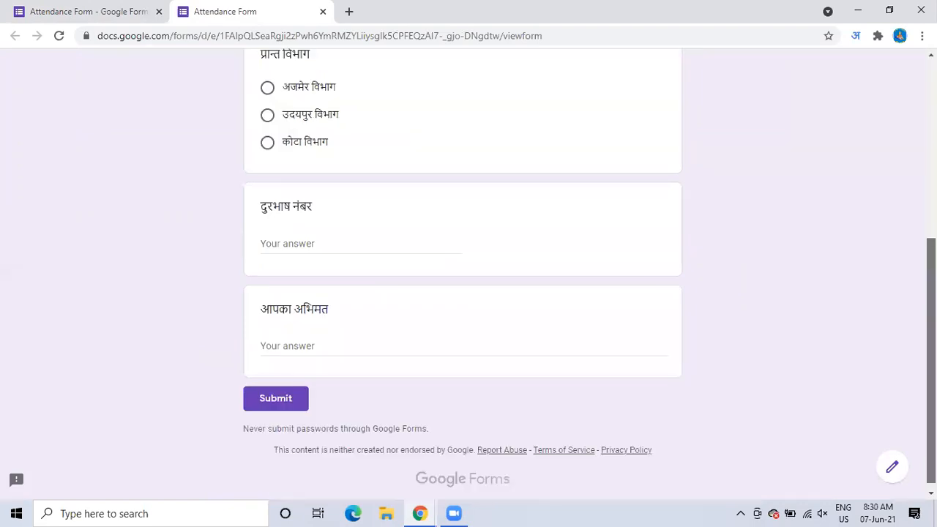
scroll(468, 275, "up", 5)
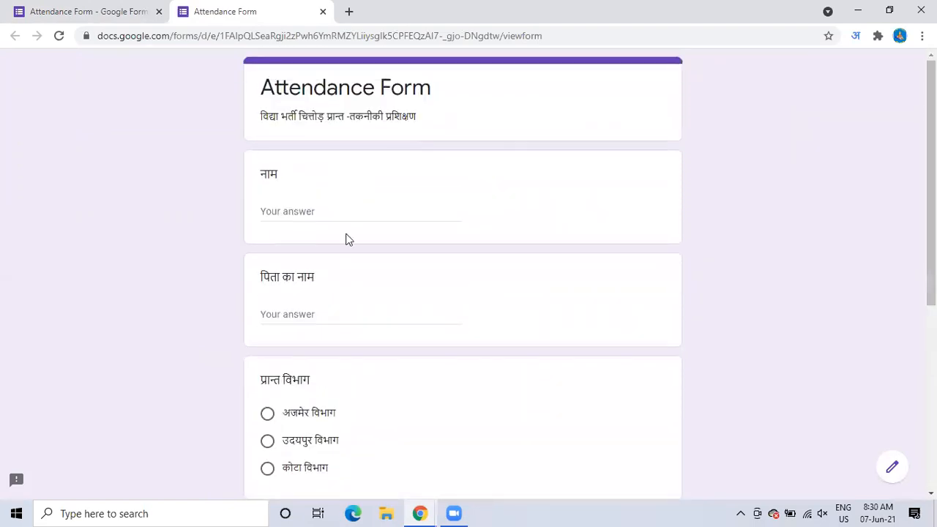
left_click(343, 212)
left_click(322, 314)
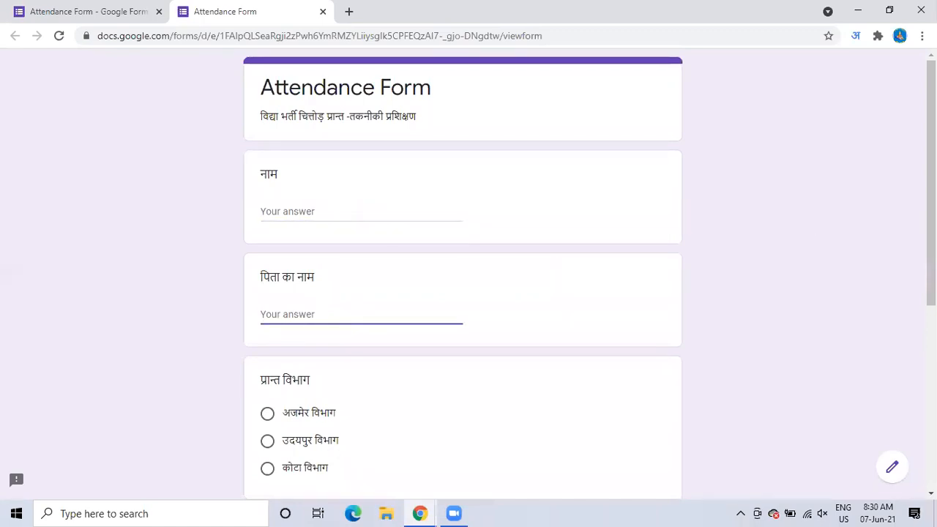
scroll(400, 307, "down", 2)
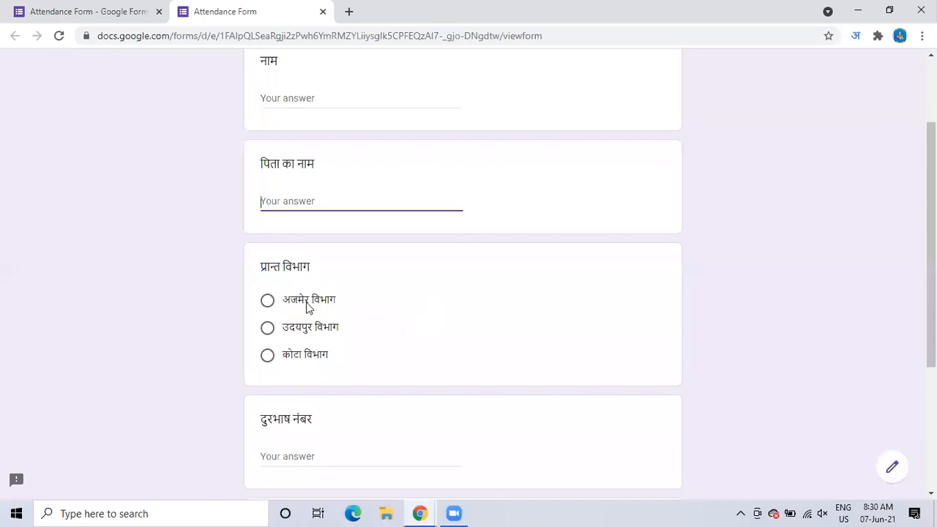
Try out all three choices of the "प्रान्त विभाग" question in the preview, finishing on "अजमेर विभाग".
left_click(268, 302)
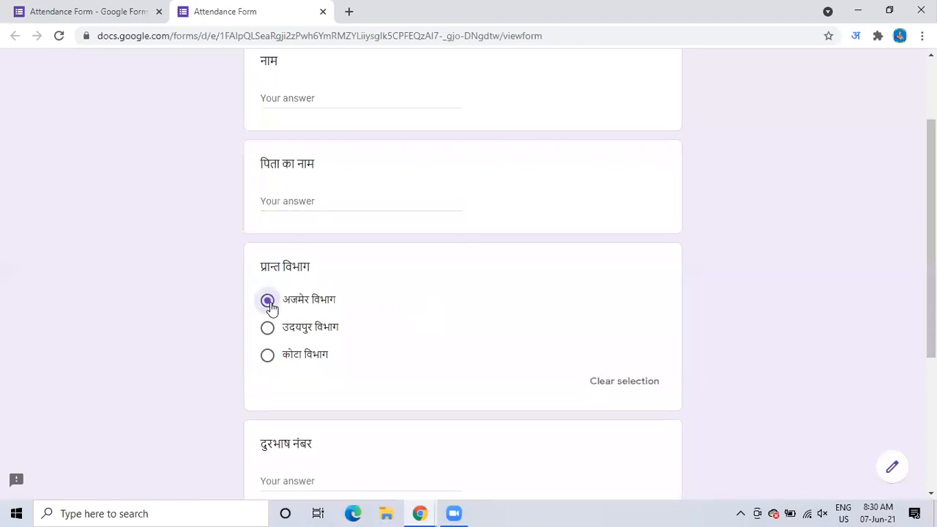
left_click(267, 328)
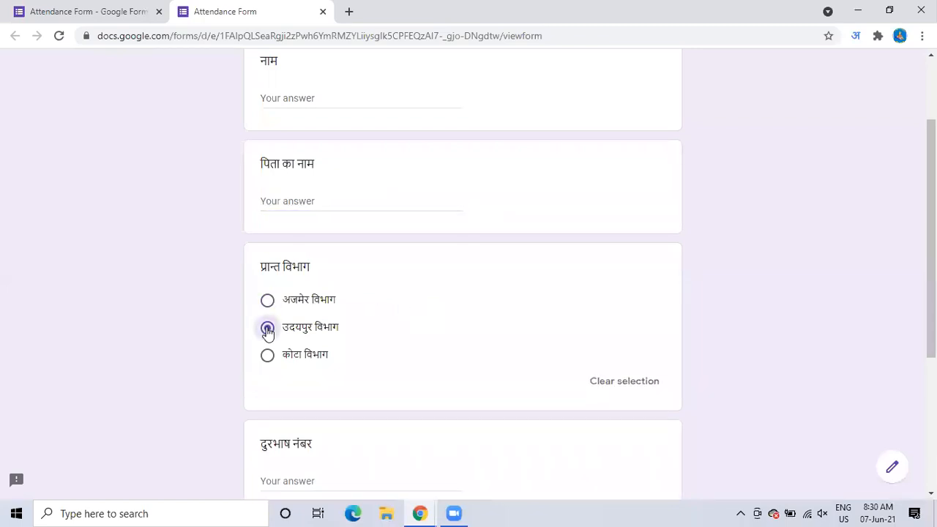
left_click(269, 309)
left_click(268, 333)
left_click(268, 357)
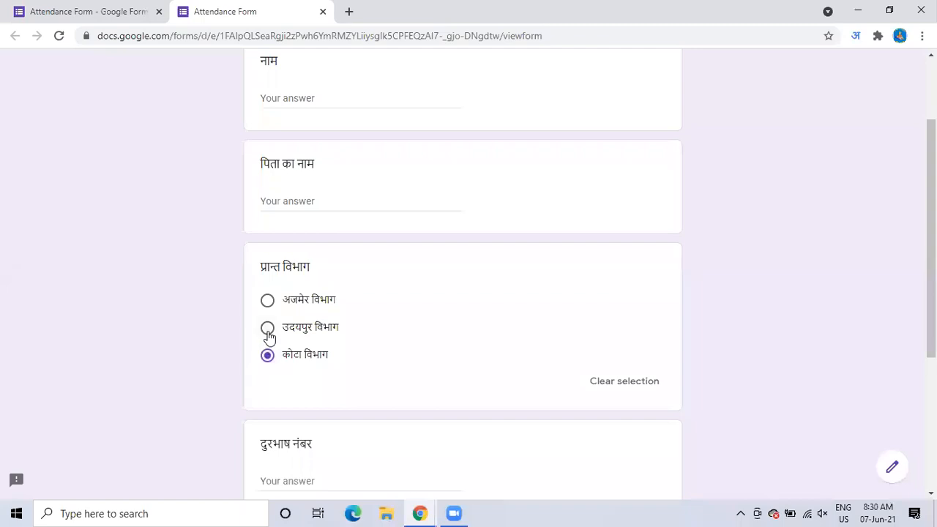
left_click(268, 329)
left_click(267, 301)
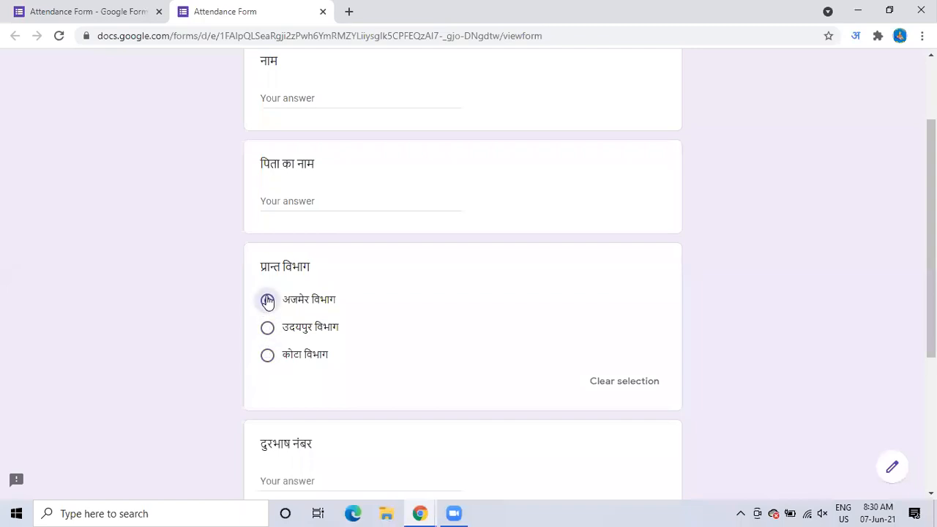
Try out the empty answer fields for "दुरभाष नंबर" and "आपका अभिमत" in the preview.
scroll(485, 282, "down", 2)
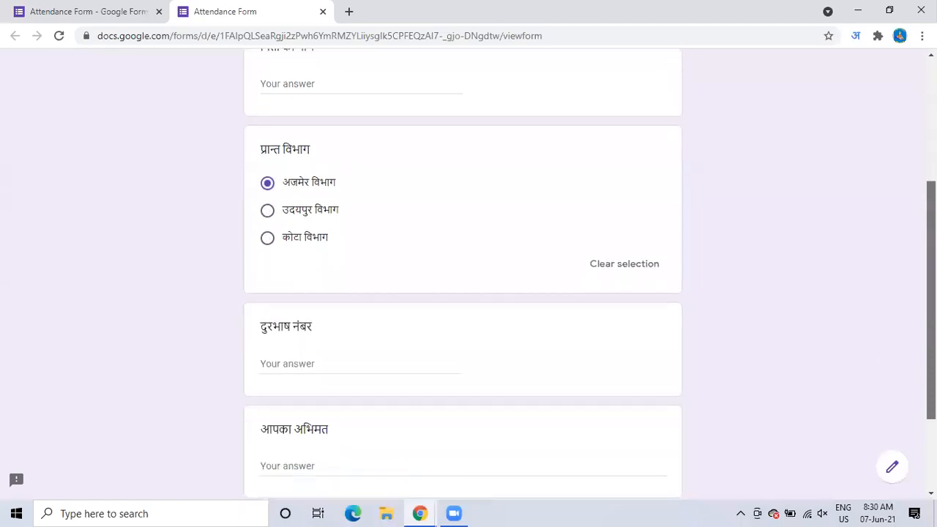
left_click(344, 322)
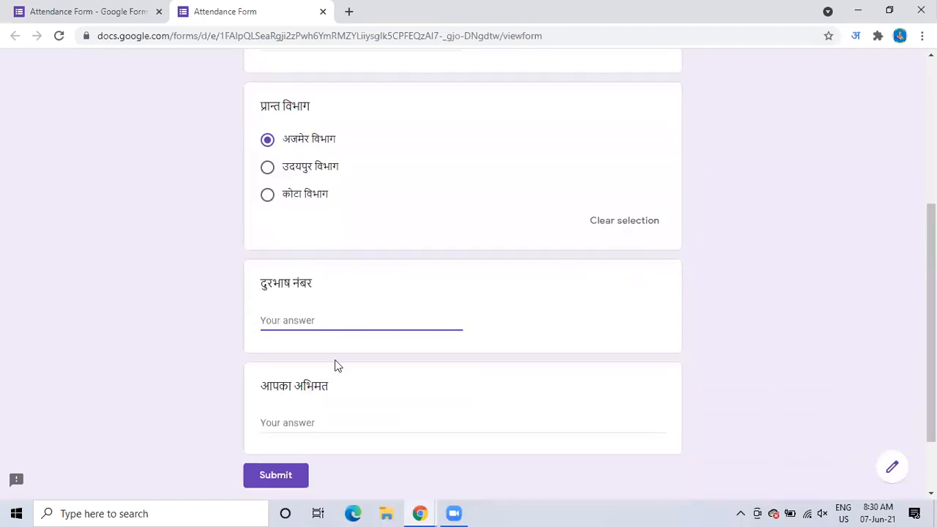
left_click(325, 429)
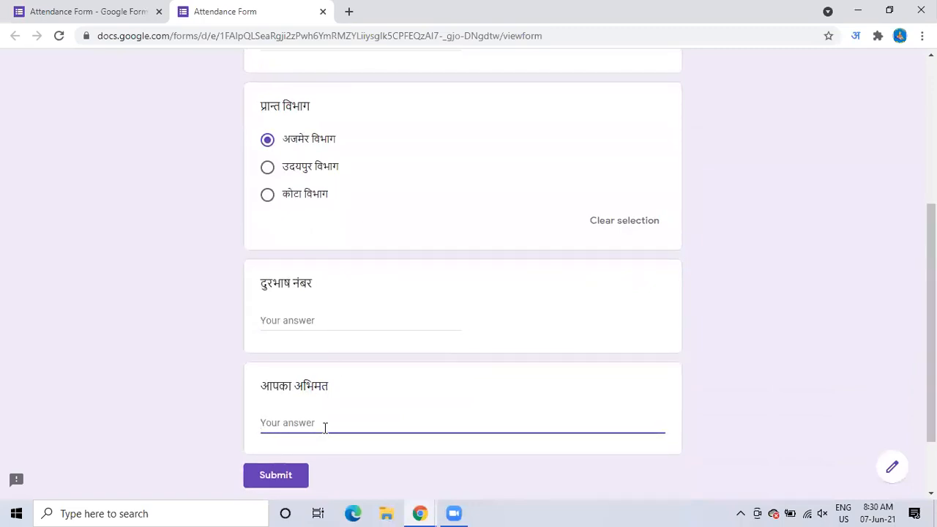
left_click_drag(931, 315, 931, 256)
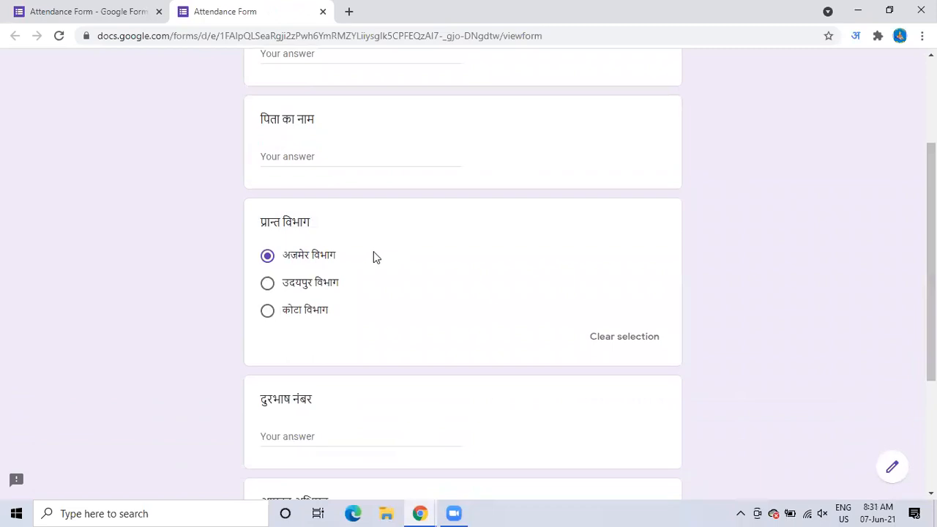
Switch between the "प्रान्त विभाग" choices once more in the preview, finishing on "उदयपुर विभाग".
left_click(294, 285)
left_click(292, 262)
left_click(291, 282)
left_click(295, 312)
left_click(268, 286)
left_click(268, 311)
left_click(268, 284)
Return to the form editor and add a question titled "दायित्व" directly below the "दुरभाष नंबर" question.
left_click(89, 12)
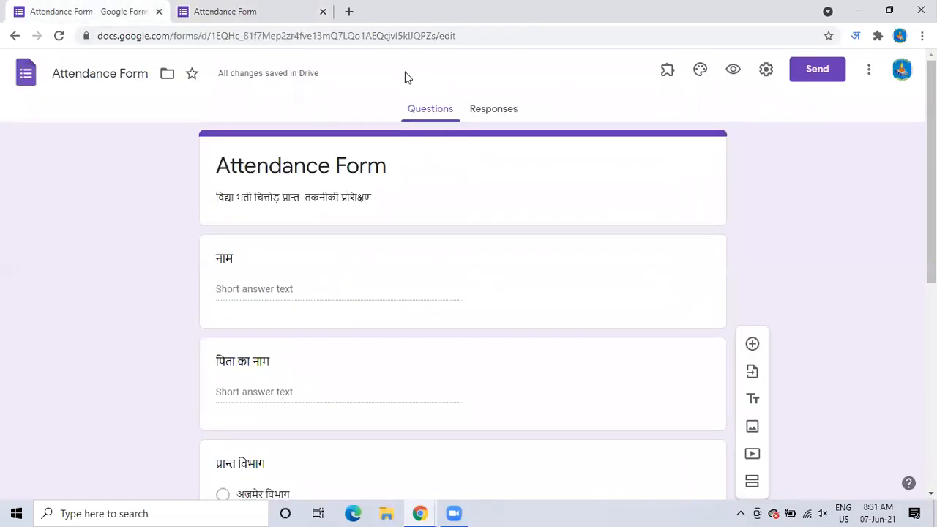
scroll(717, 356, "down", 4)
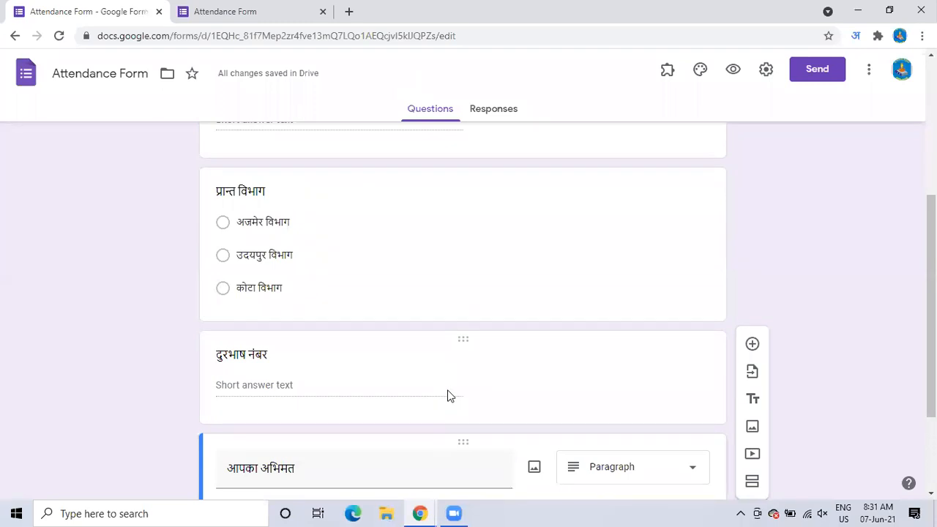
left_click(450, 395)
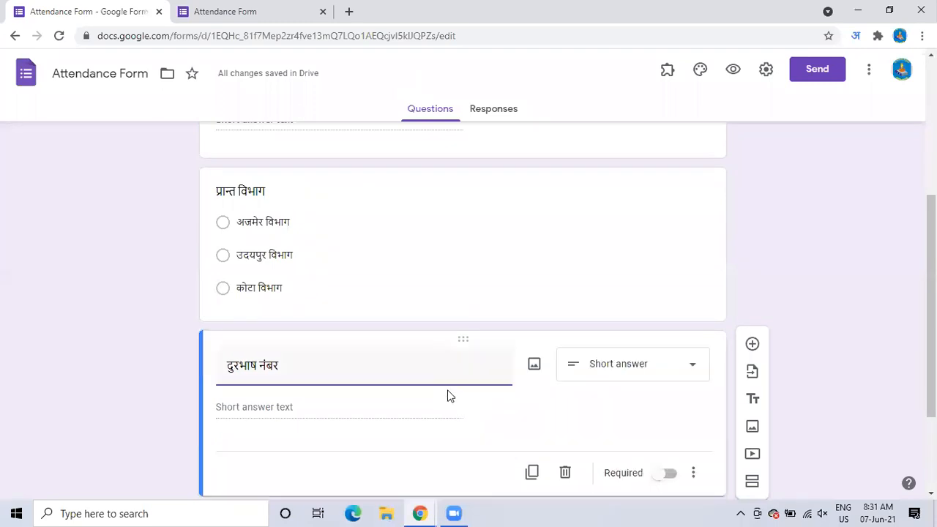
left_click(753, 345)
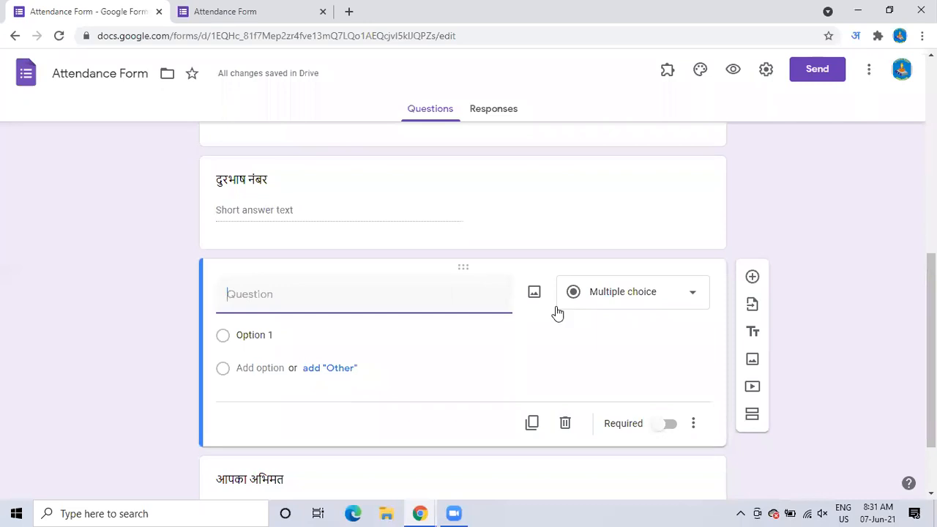
type("d")
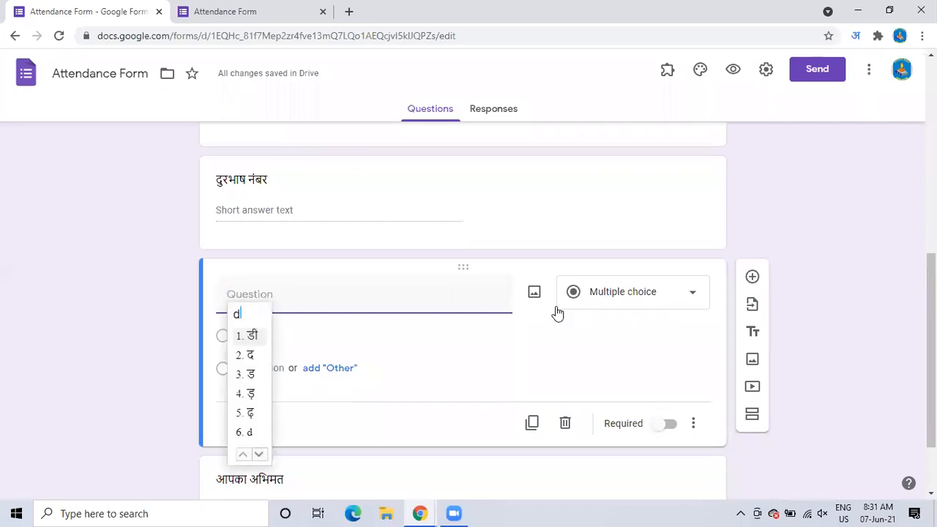
type("ayitam")
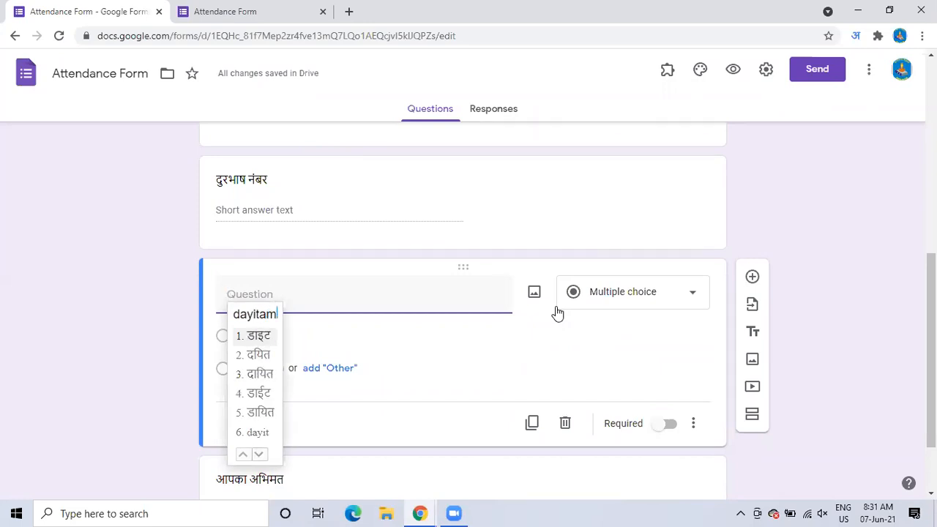
type("av")
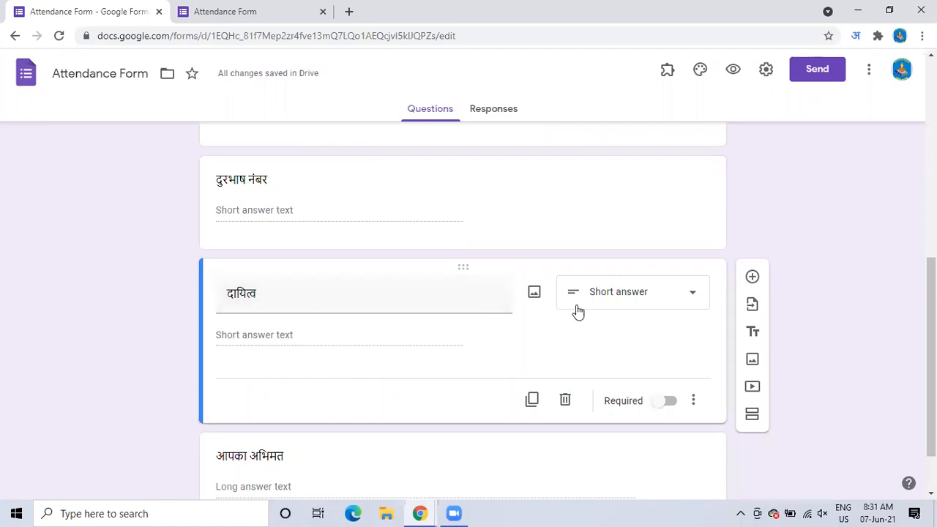
Set the "दायित्व" question's type to Checkboxes and name its first option "आचार्य /दीदी".
left_click(610, 295)
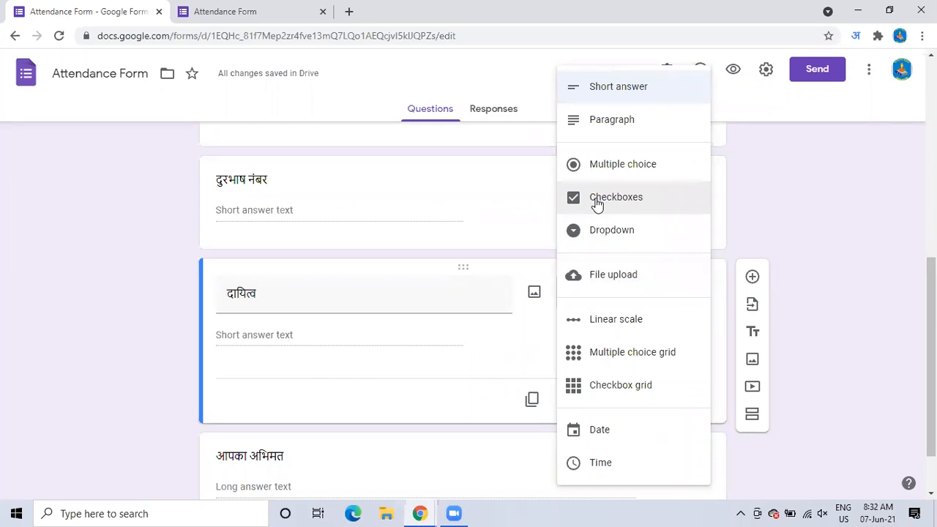
left_click(644, 212)
left_click(260, 335)
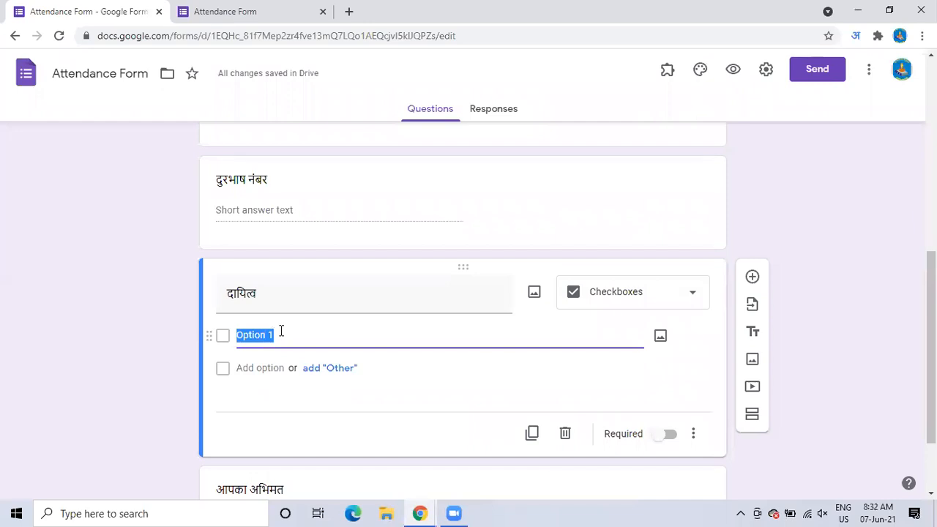
type("aachary")
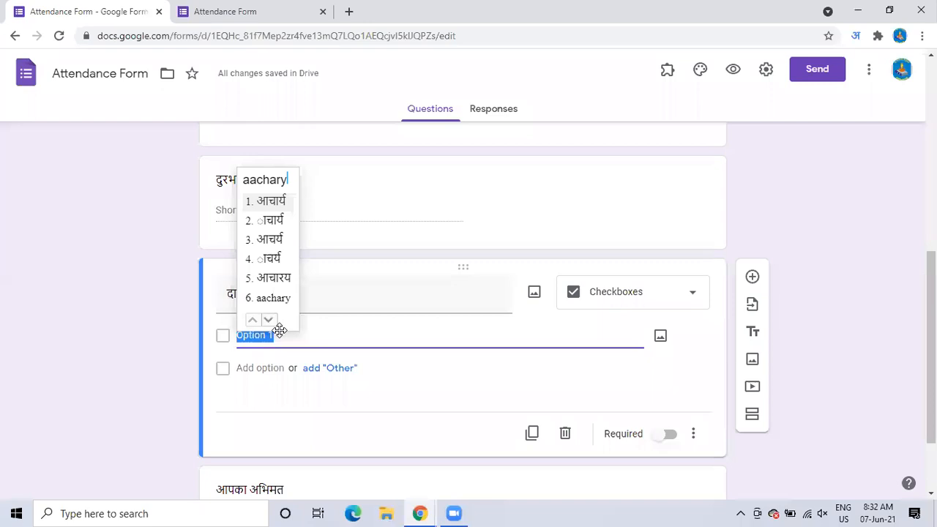
key("space")
type("/")
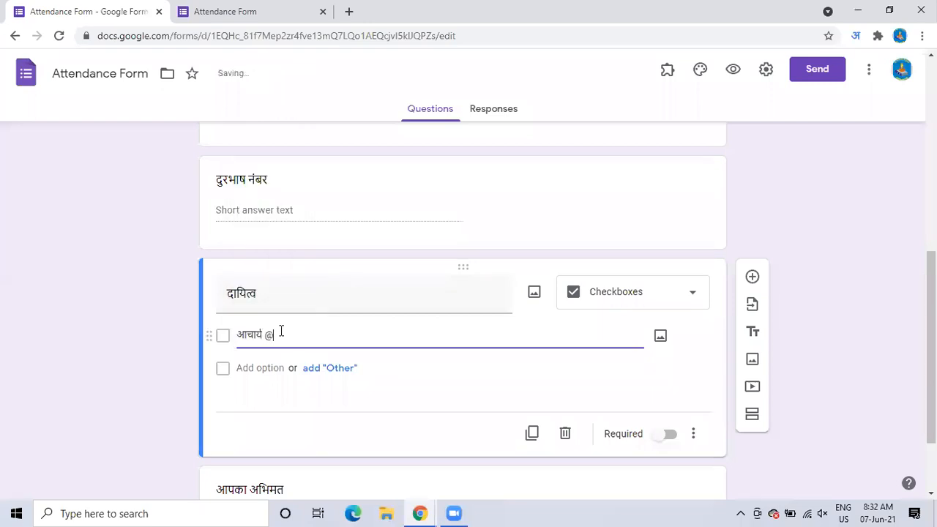
type("didi")
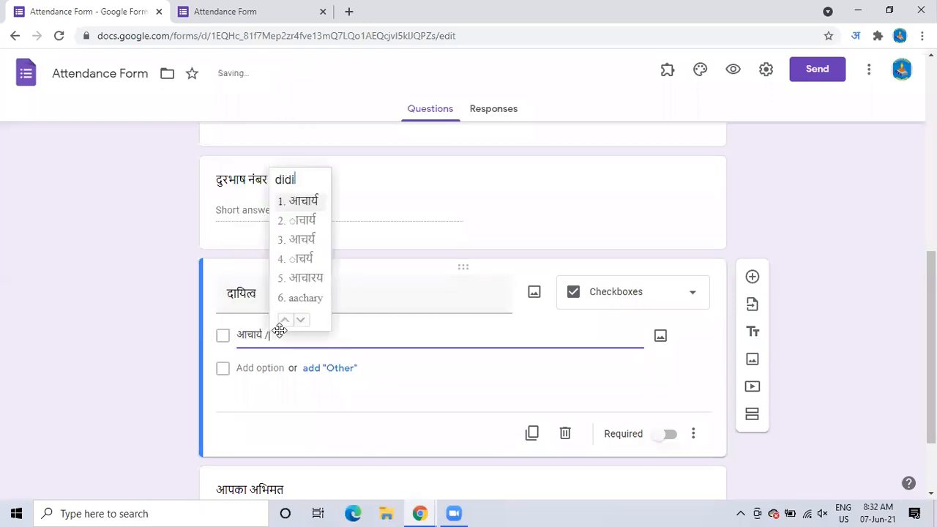
key("space")
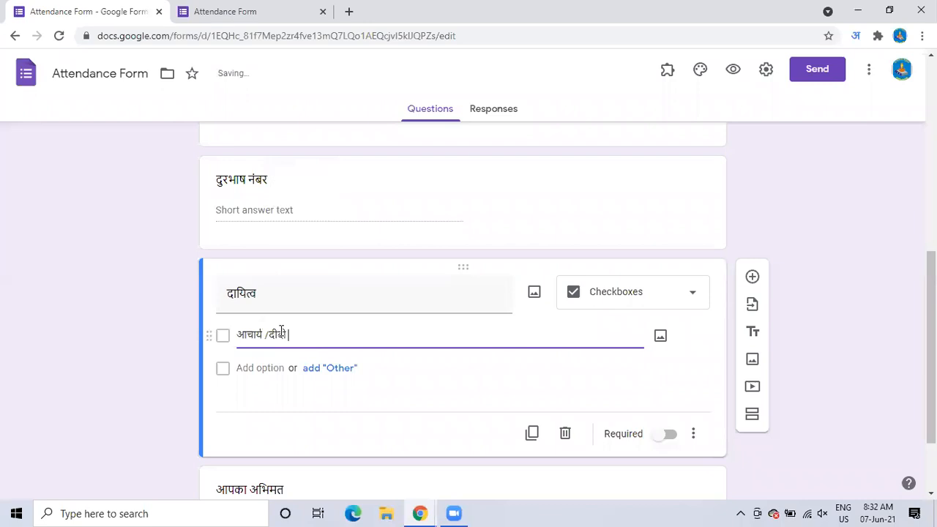
Add a second option, "प्रधानाचार्य", to the "दायित्व" question.
left_click(265, 367)
left_click(265, 367)
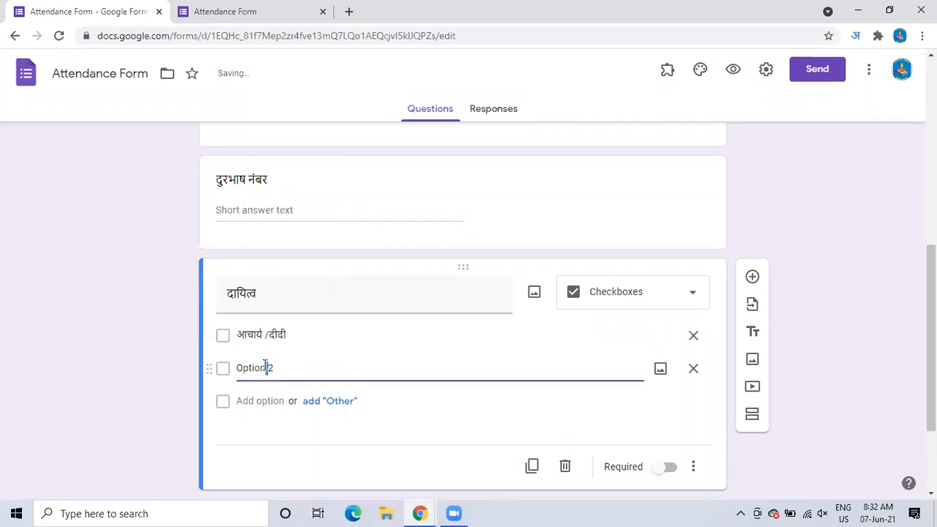
left_click_drag(274, 368, 239, 371)
left_click(378, 341)
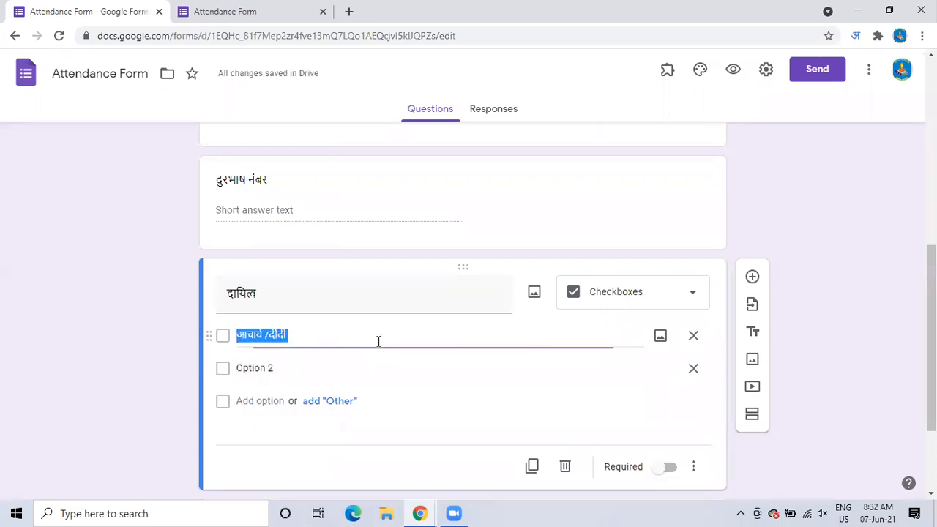
type("pra")
left_click(341, 373)
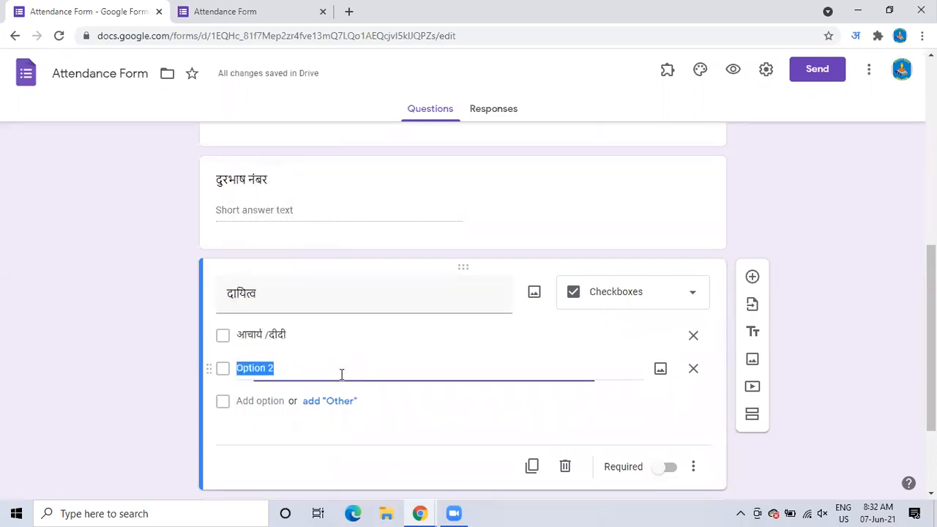
type("pradha")
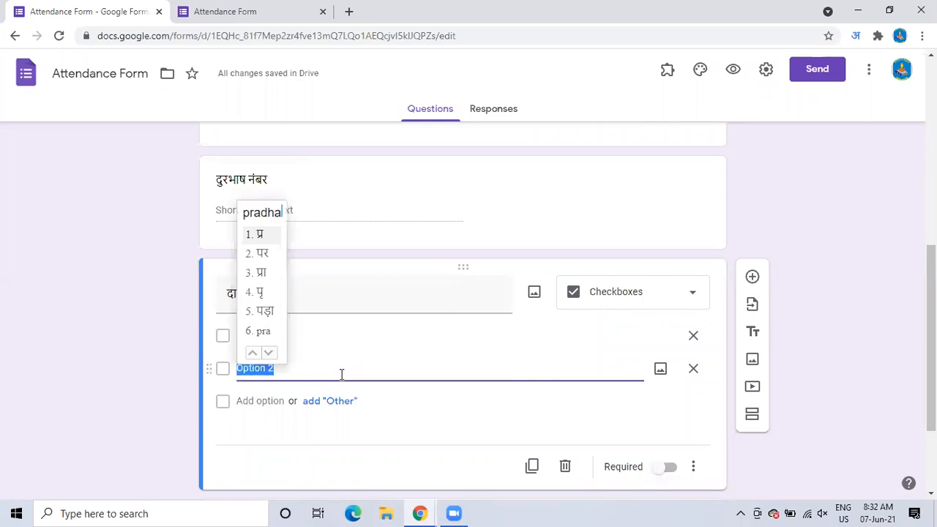
type("nachary")
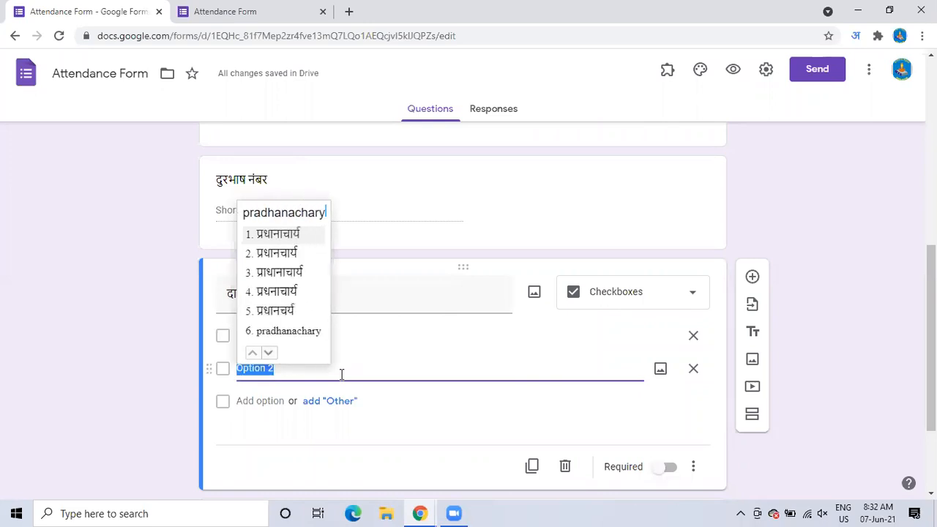
key("space")
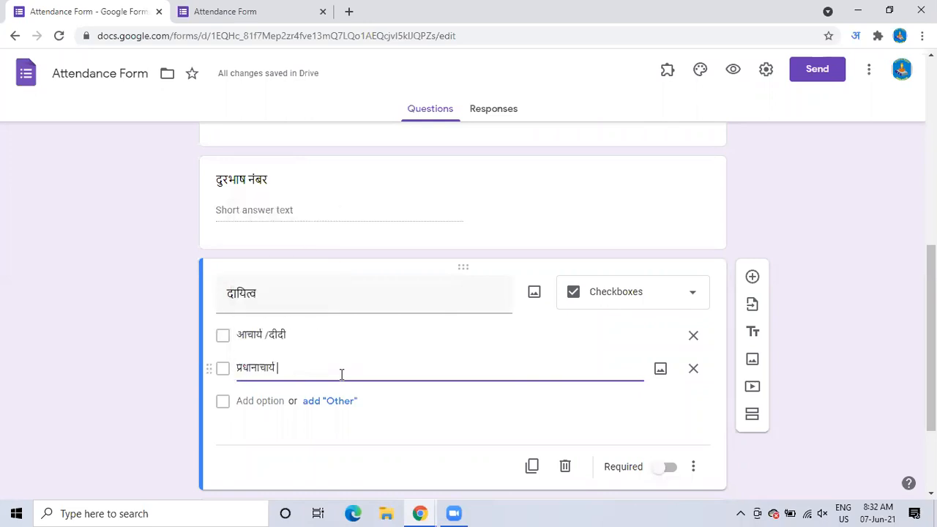
Add a third option to the "दायित्व" question and enter "प्रवासीकार्यकर्ता" in it.
left_click(268, 399)
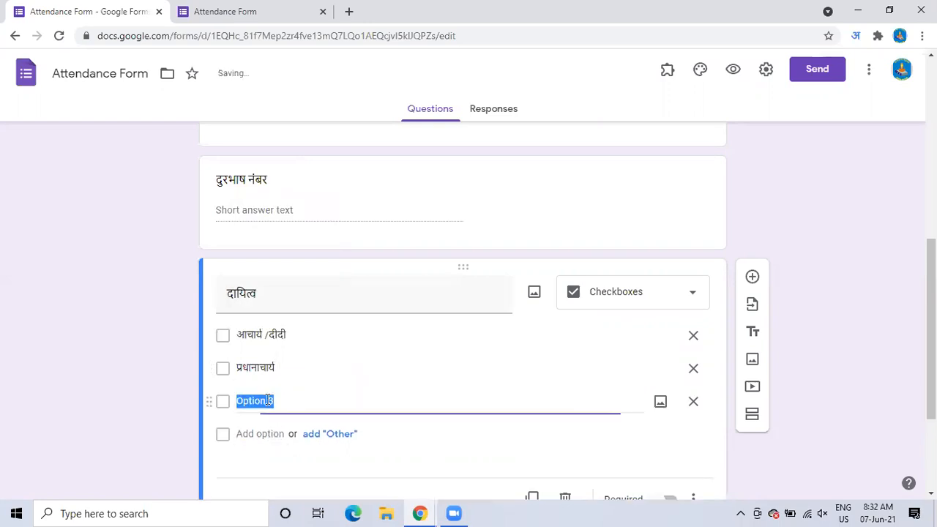
type("pravashi")
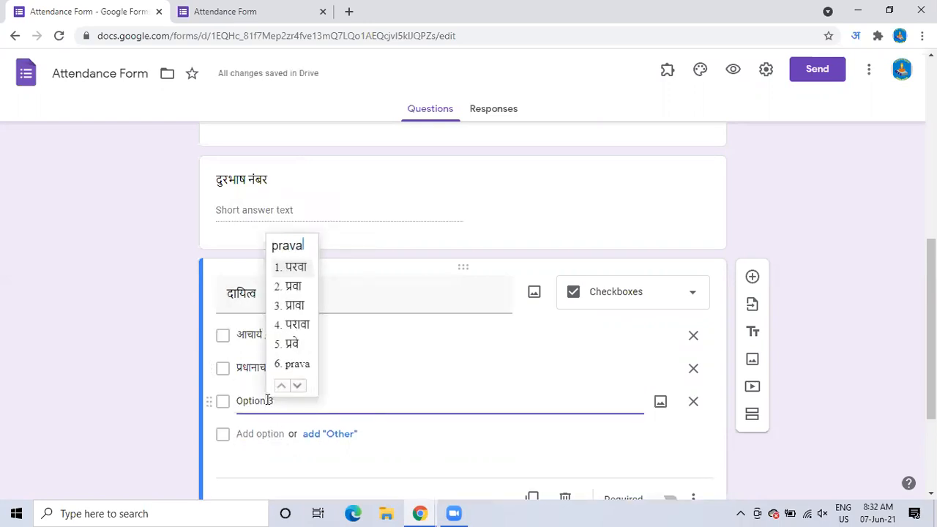
key("BackSpace")
key("BackSpace")
type("i")
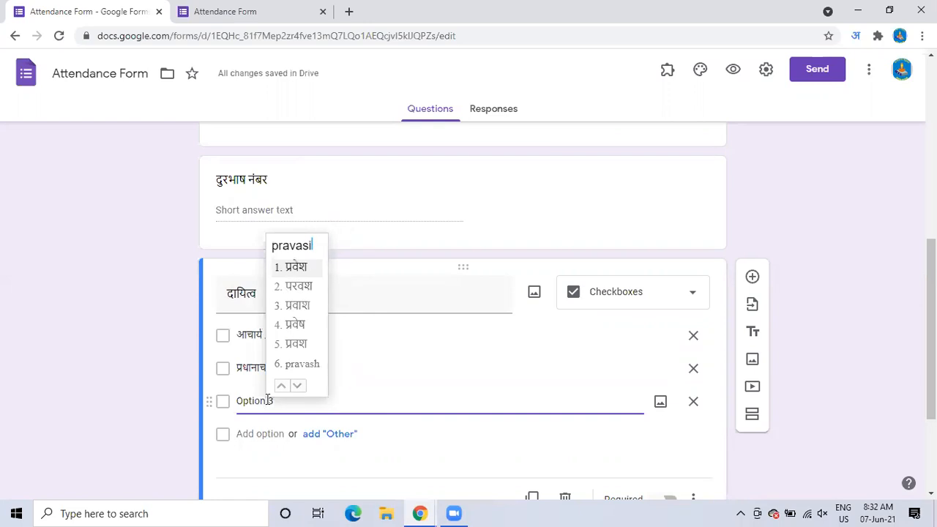
type("k")
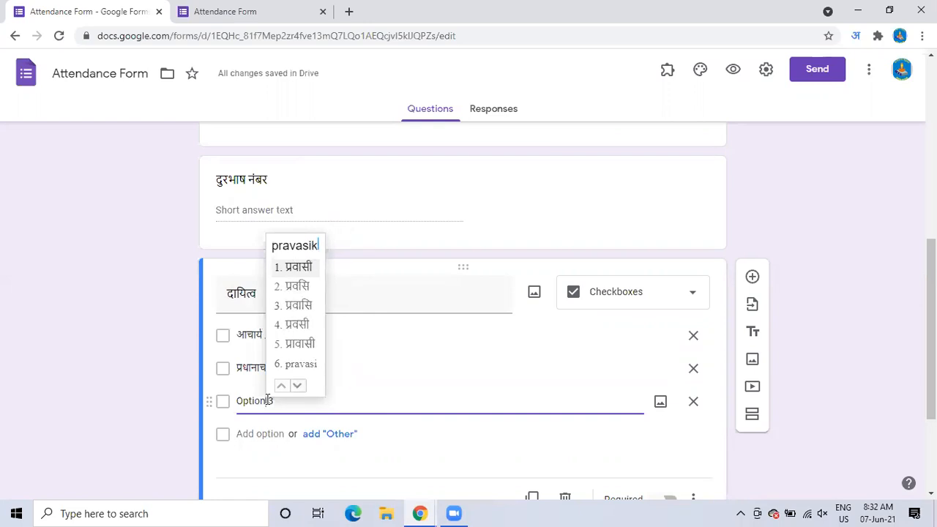
type("arykarta")
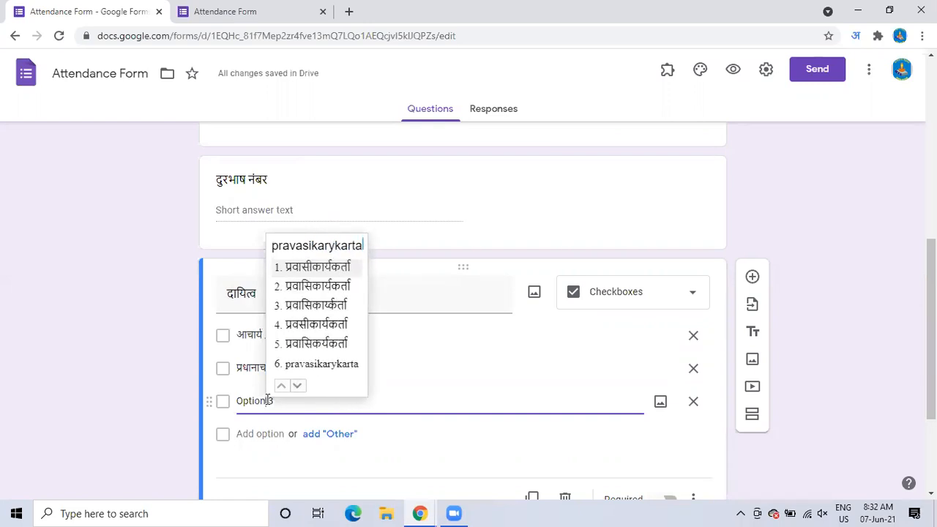
key("space")
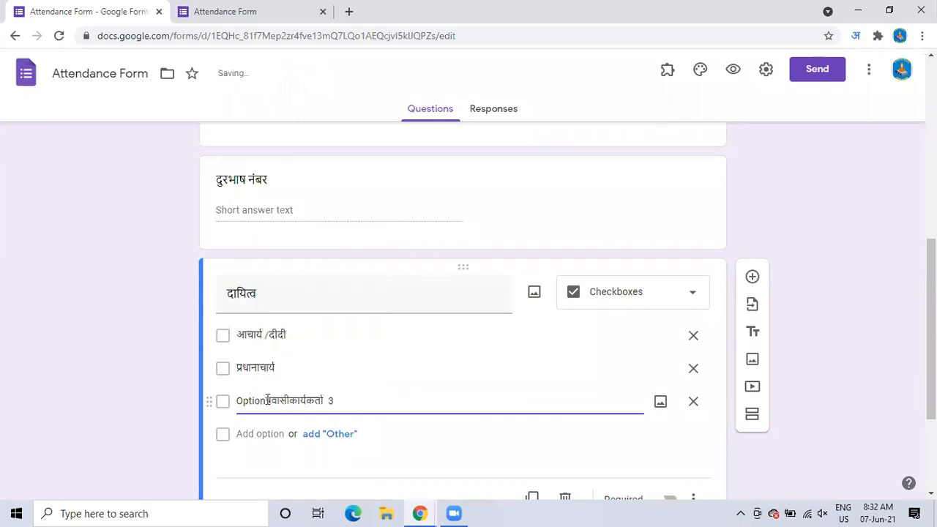
Remove the leftover placeholder text "Option" and "3" around "प्रवासीकार्यकर्ता" in the third option.
left_click(265, 401)
key("BackSpace")
key("BackSpace")
key("BackSpace")
key("BackSpace")
key("BackSpace")
key("BackSpace")
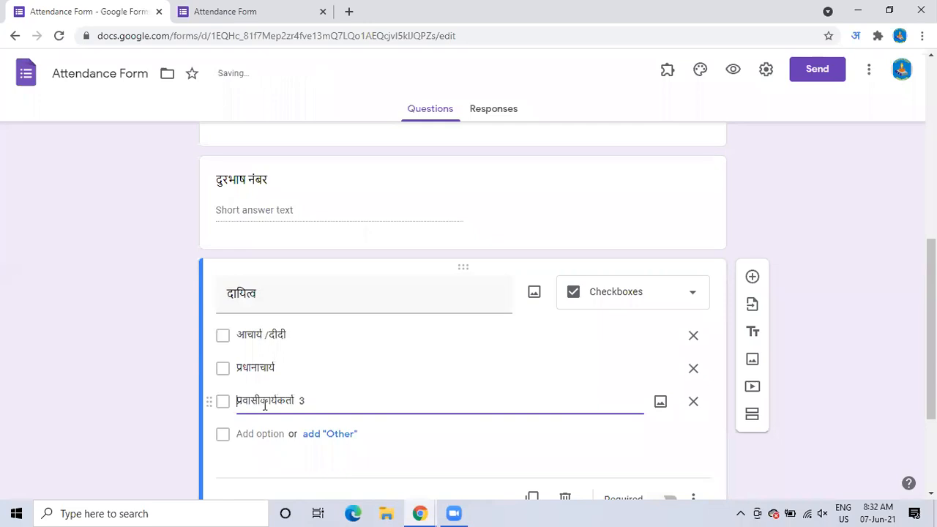
left_click(311, 398)
key("BackSpace")
key("BackSpace")
Add a fourth option, "जिला सचिव", to the "दायित्व" question.
left_click(252, 434)
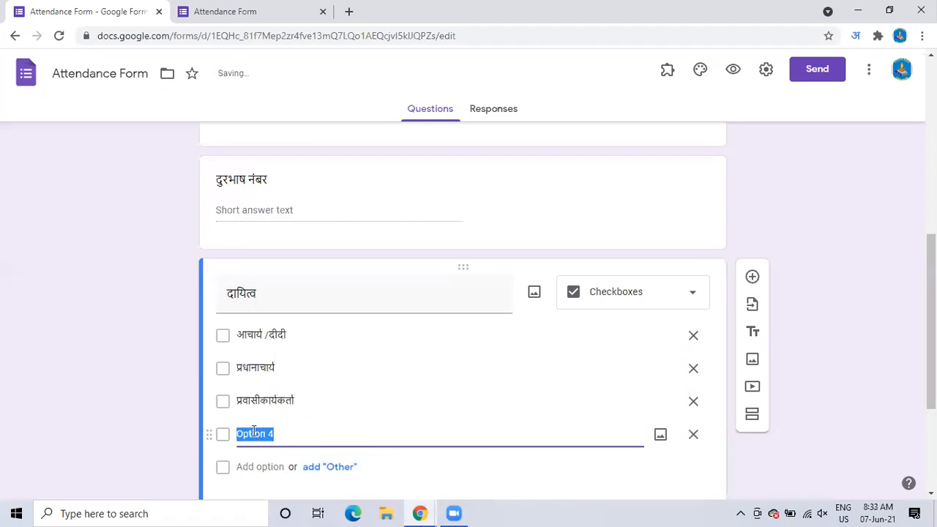
type("jila")
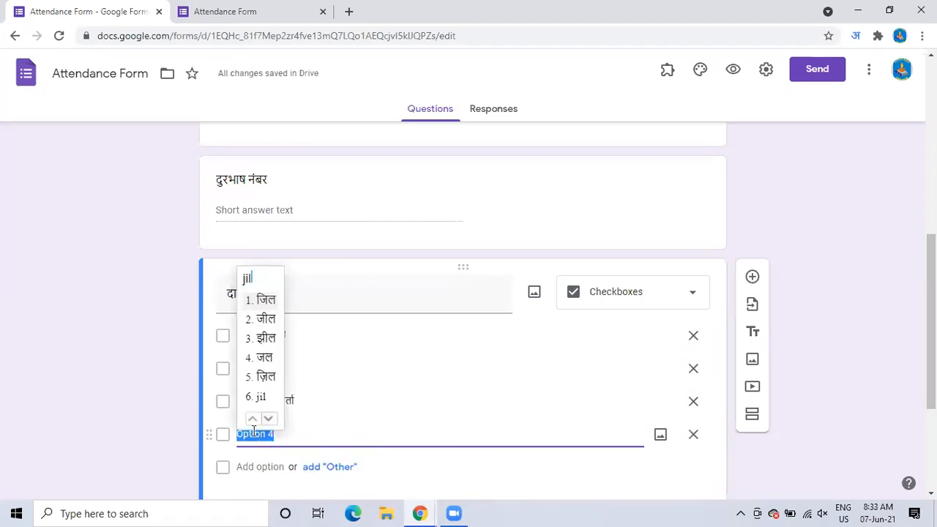
key("space")
type("sachiv")
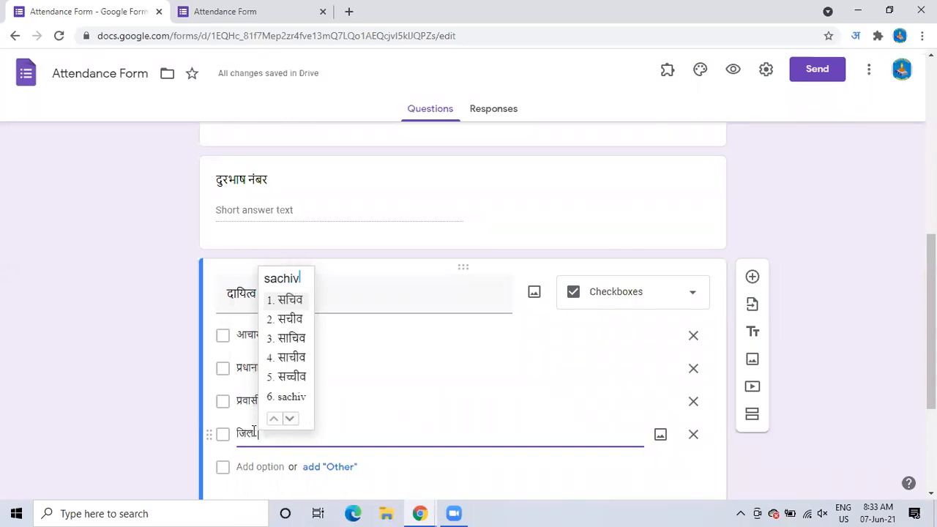
key("space")
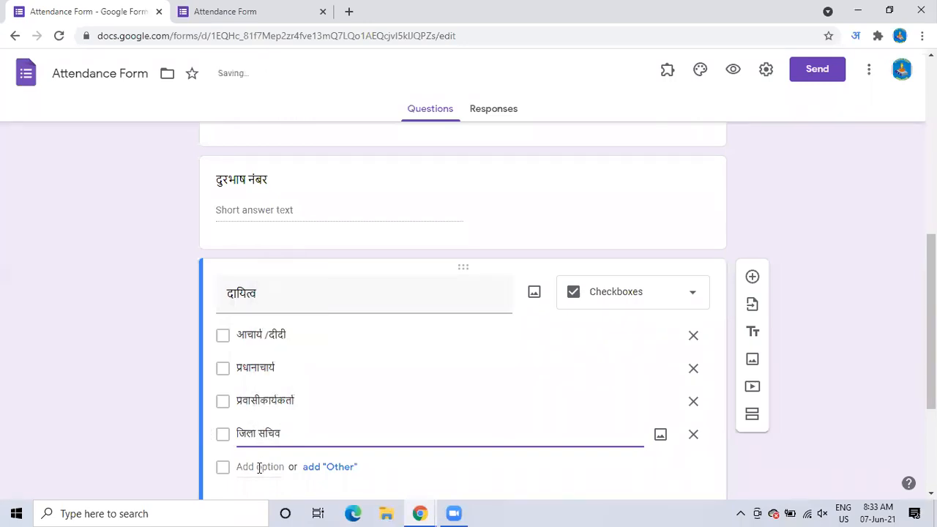
Add a fifth option, "संगणक आचार्य", to the "दायित्व" question.
left_click(259, 467)
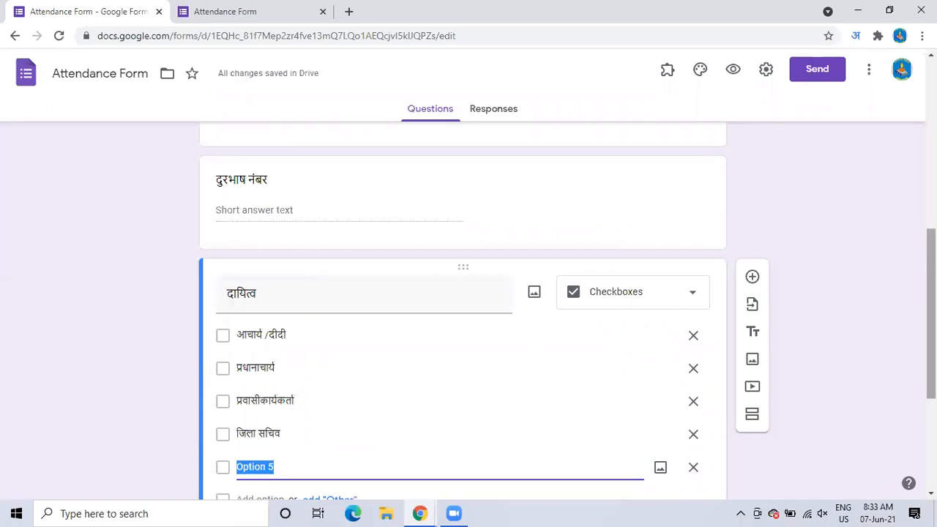
type("san")
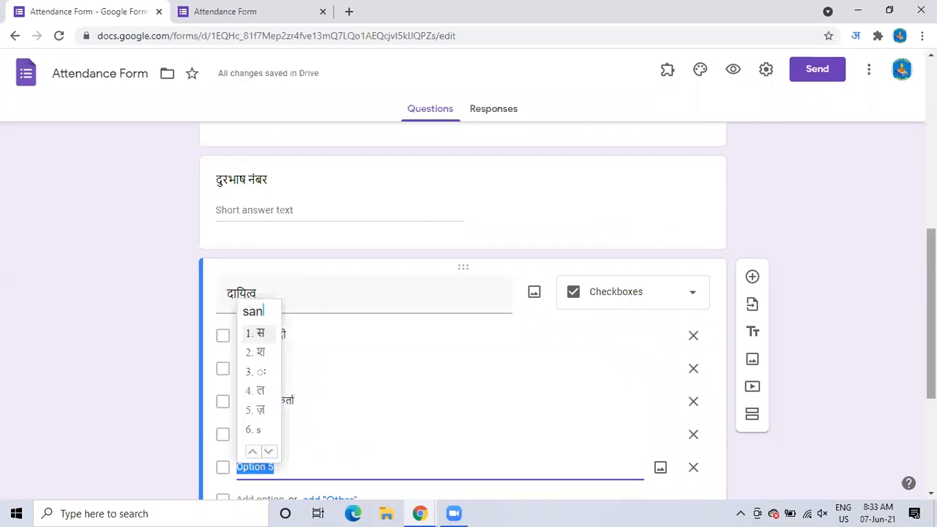
type("gank")
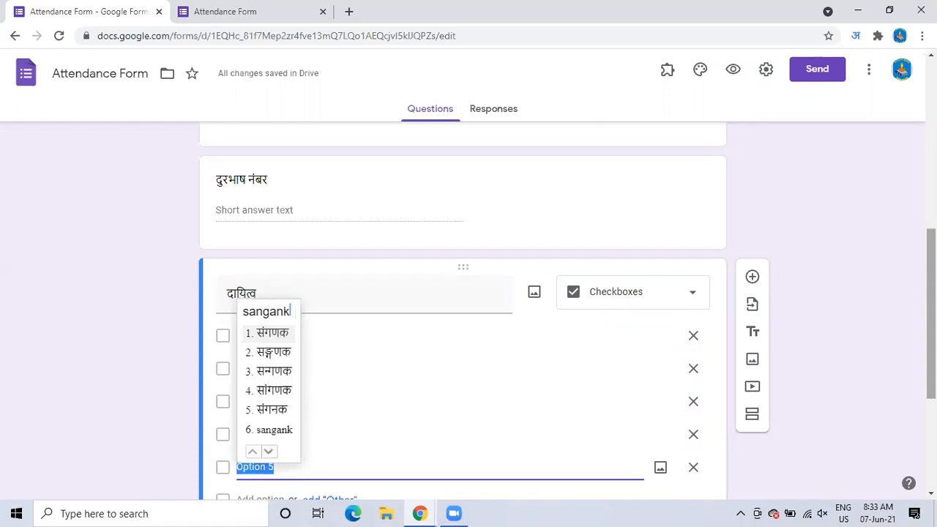
key("space")
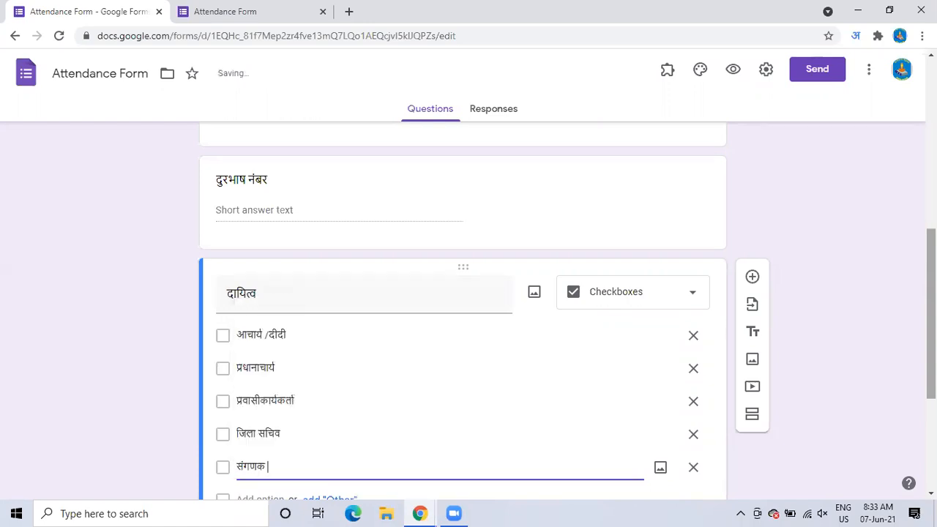
type("ch")
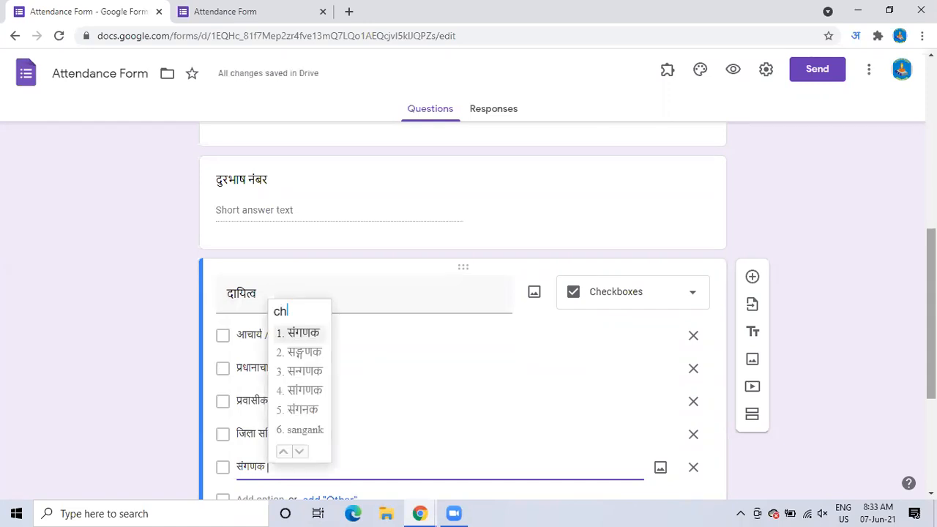
key("BackSpace")
key("BackSpace")
type("aach")
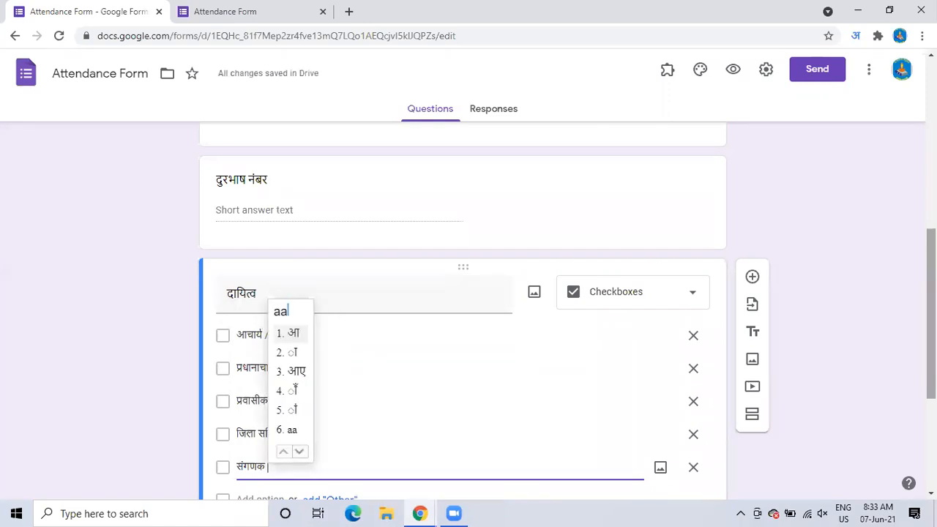
type("arya")
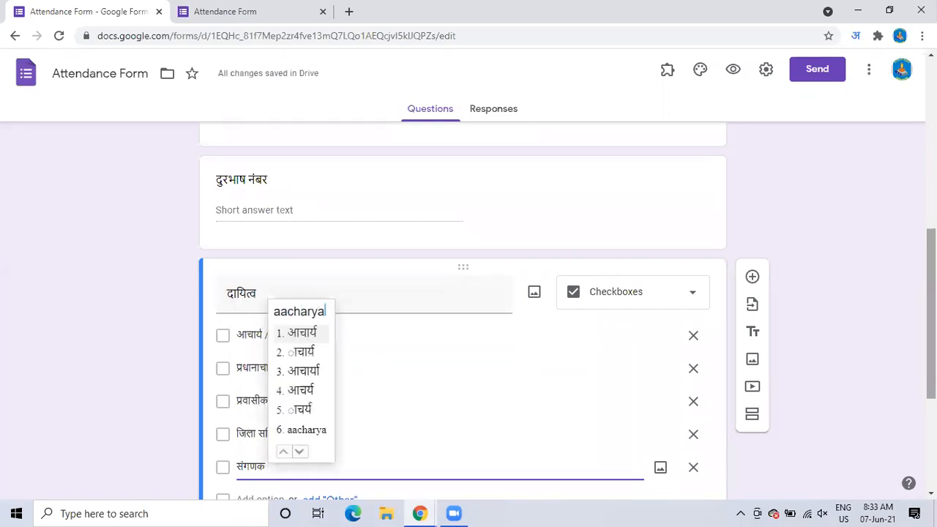
key("space")
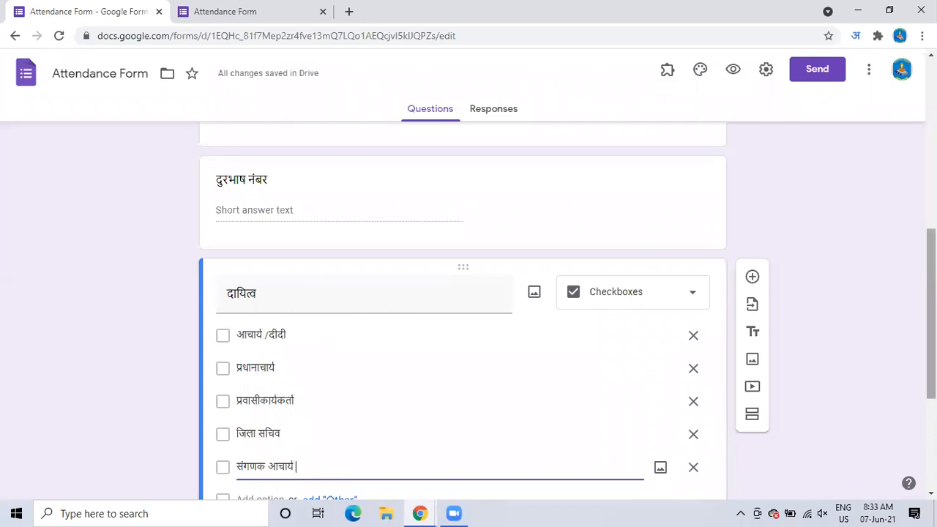
Add a sixth option, "लेखा प्रमुख", to the "दायित्व" question.
scroll(373, 314, "down", 3)
left_click(259, 326)
type("lke")
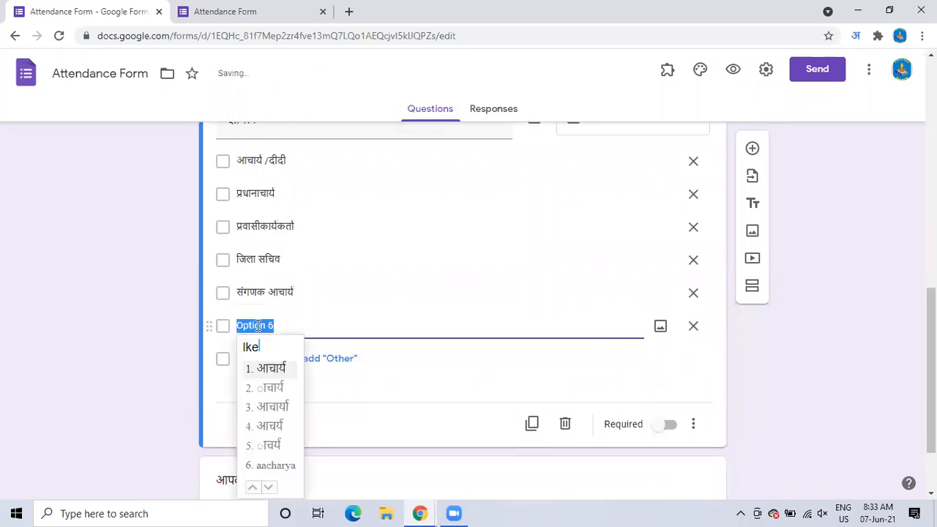
key("BackSpace")
key("BackSpace")
type("ekha ")
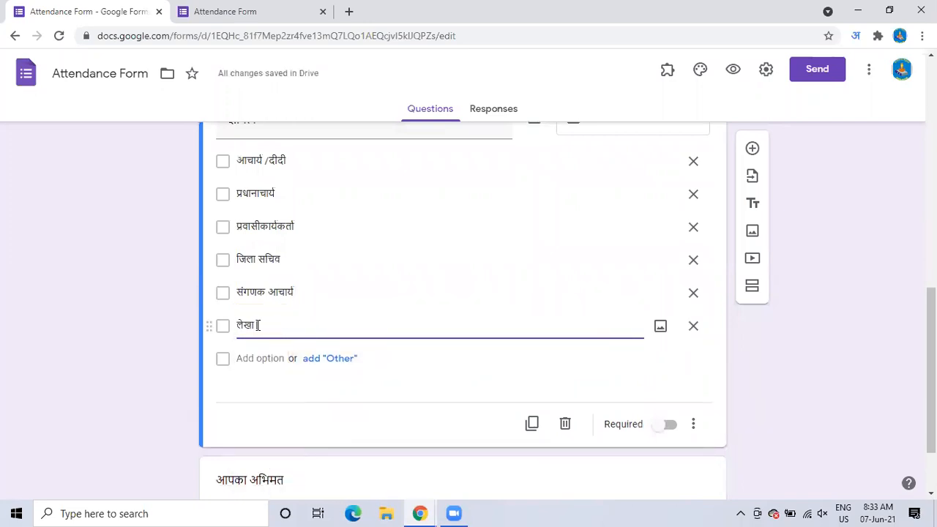
type("pramuj")
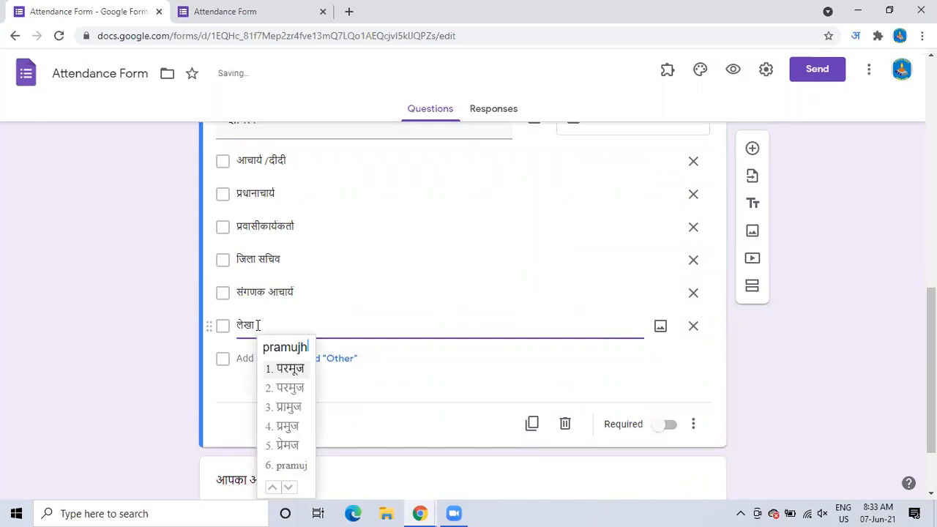
key("BackSpace")
type("kh")
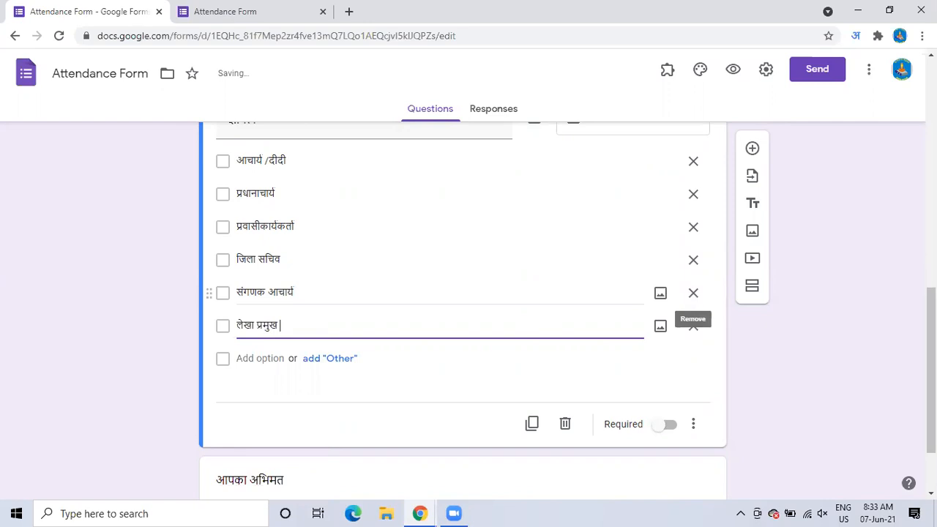
scroll(693, 322, "up", 1)
scroll(462, 315, "down", 1)
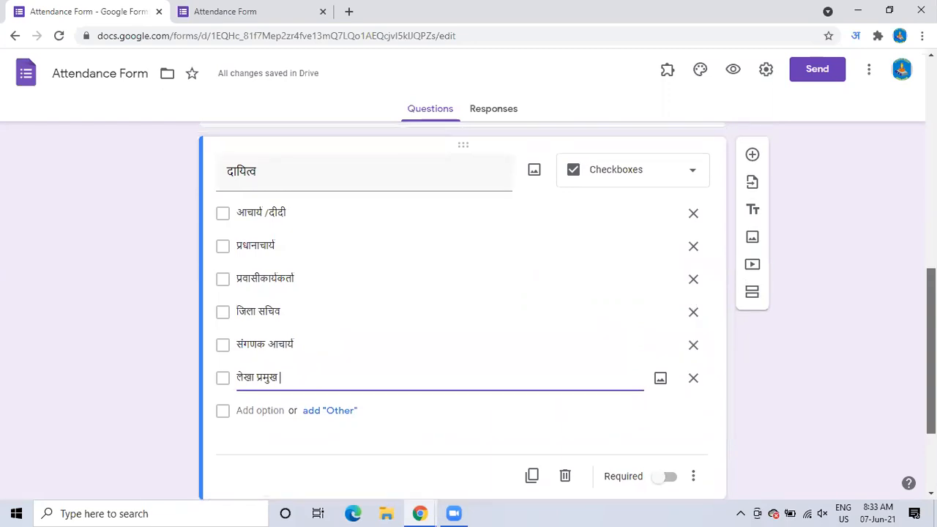
Reload the form preview and examine the "दायित्व" question with its checkbox options.
scroll(462, 307, "up", 5)
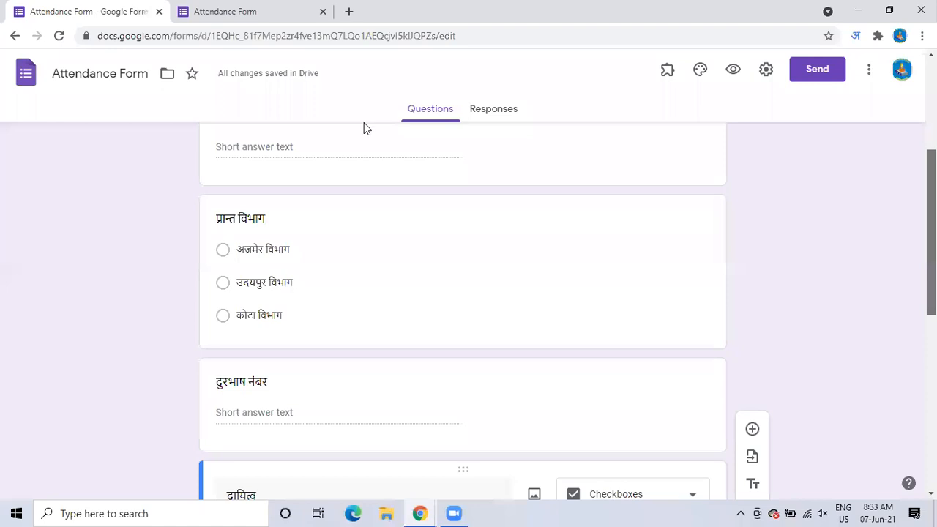
left_click(282, 21)
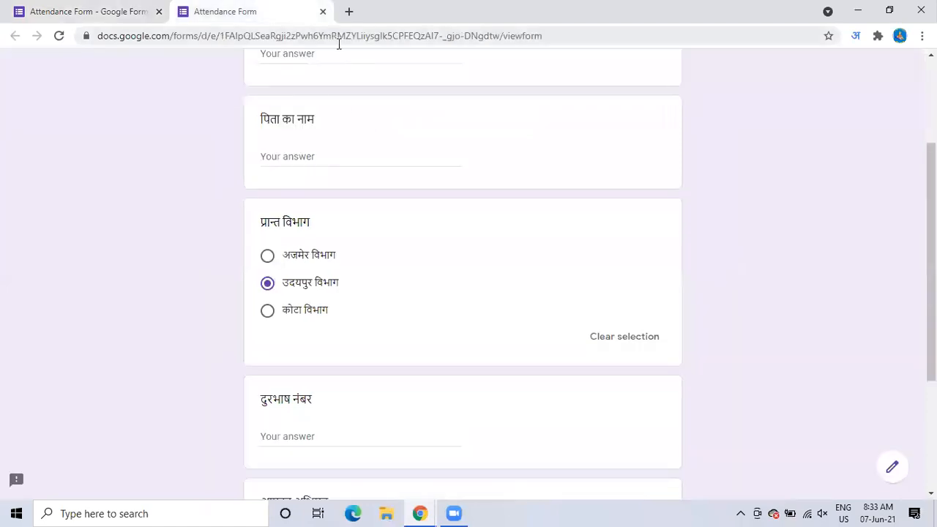
left_click(569, 36)
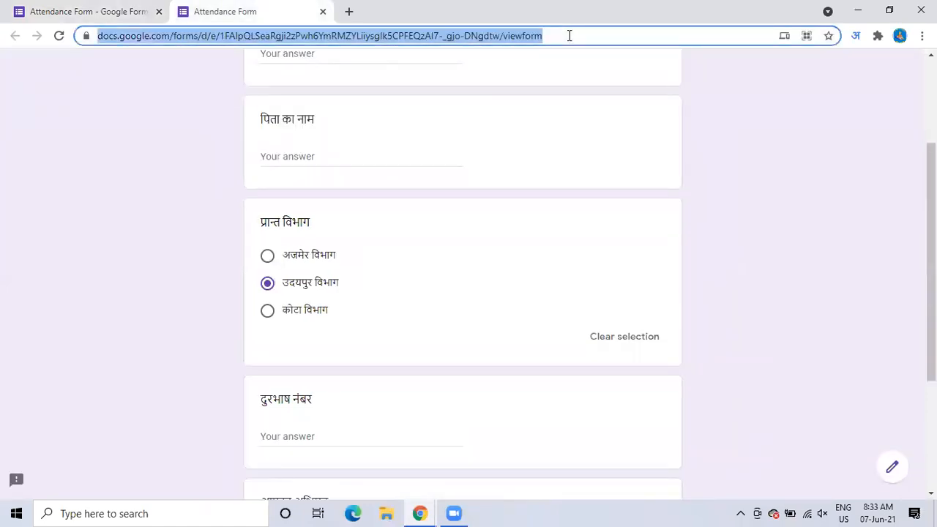
key("Return")
left_click(535, 111)
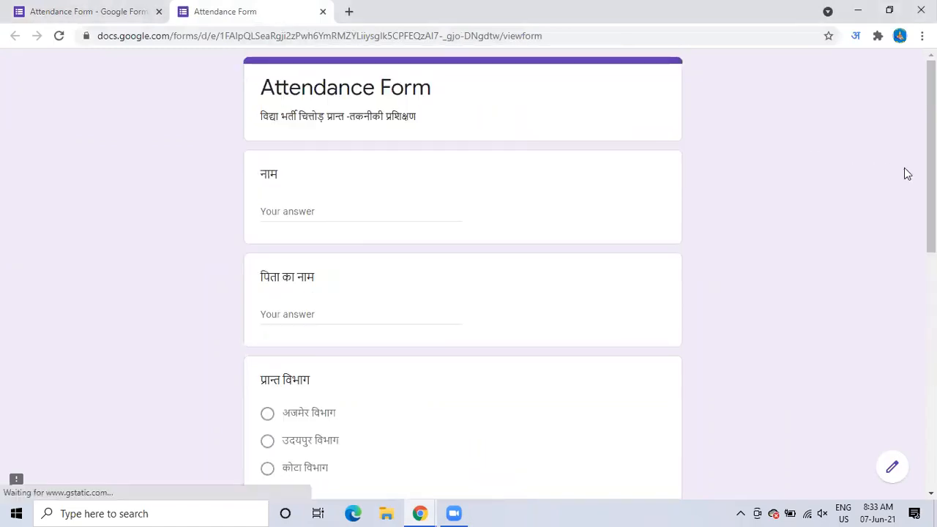
scroll(469, 278, "down", 2)
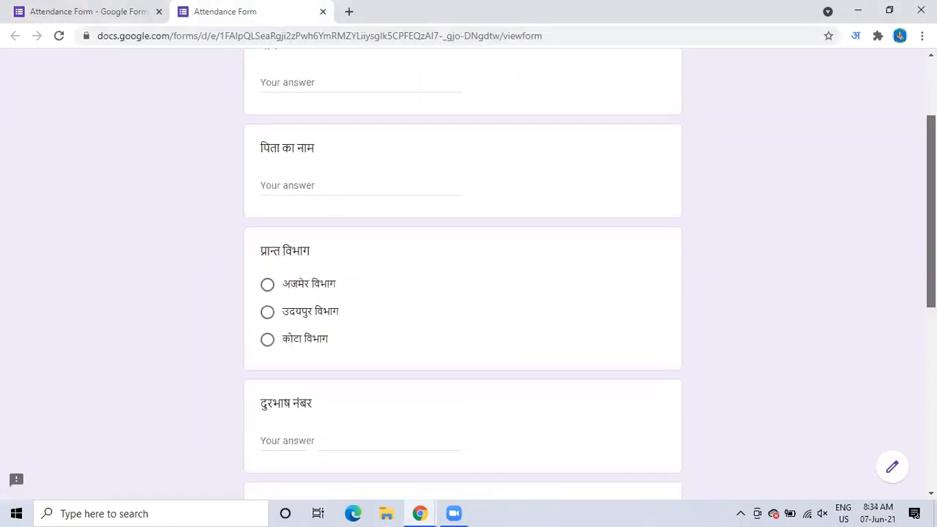
scroll(468, 279, "down", 4)
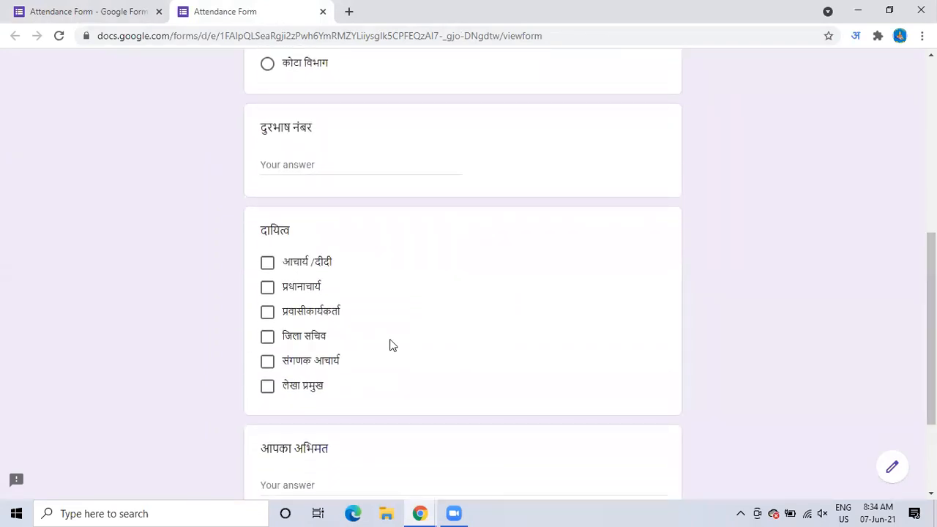
Test multiple selection in the preview by ticking and clearing "आचार्य /दीदी" and "प्रधानाचार्य", and return to the form editor.
left_click(267, 265)
left_click(268, 289)
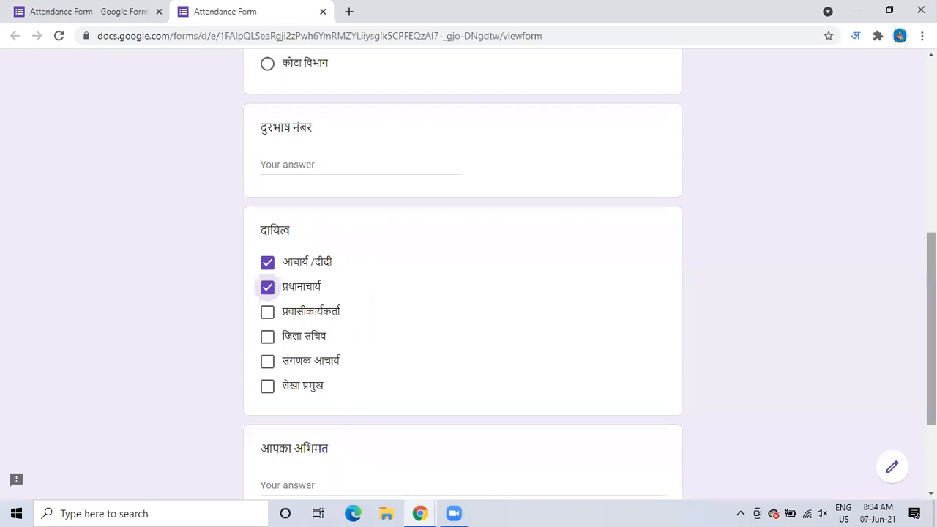
mouse_move(931, 315)
left_mouse_down()
mouse_move(932, 340)
mouse_move(931, 323)
left_mouse_up()
left_click(267, 242)
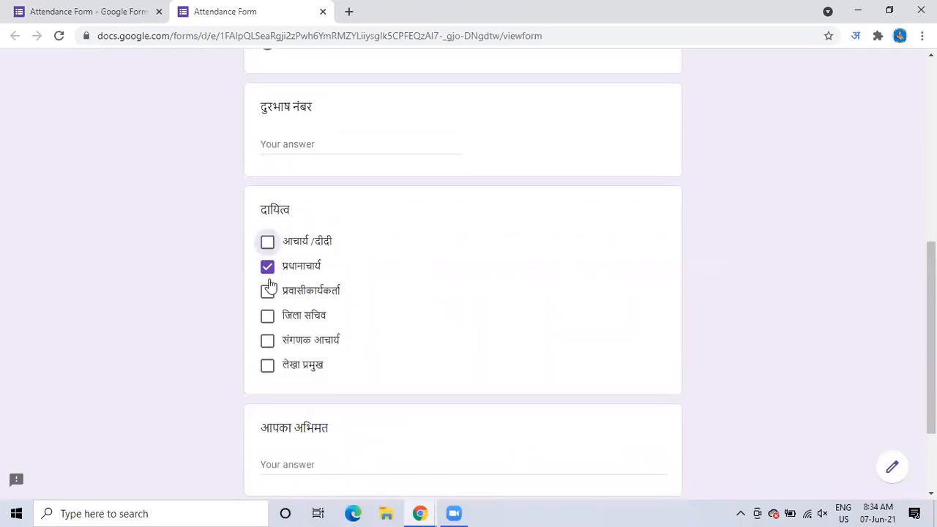
left_click(267, 268)
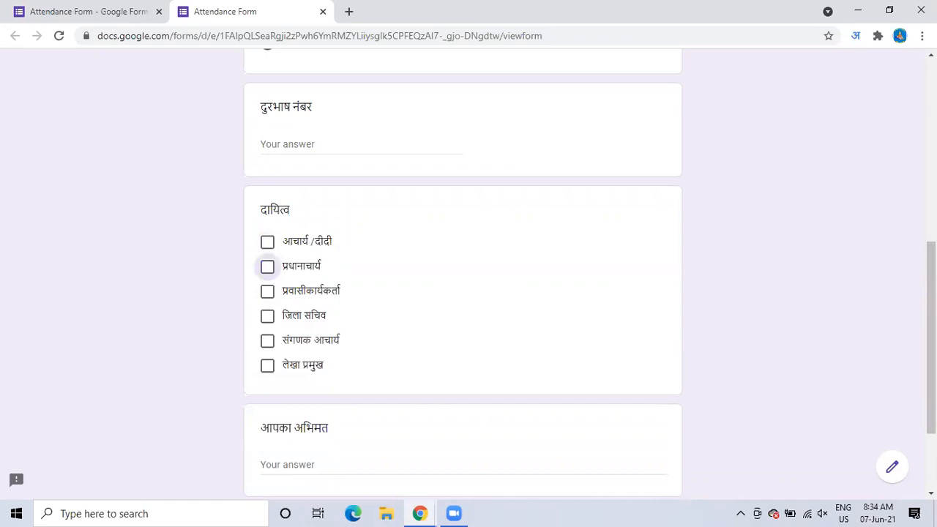
left_click_drag(931, 317, 931, 120)
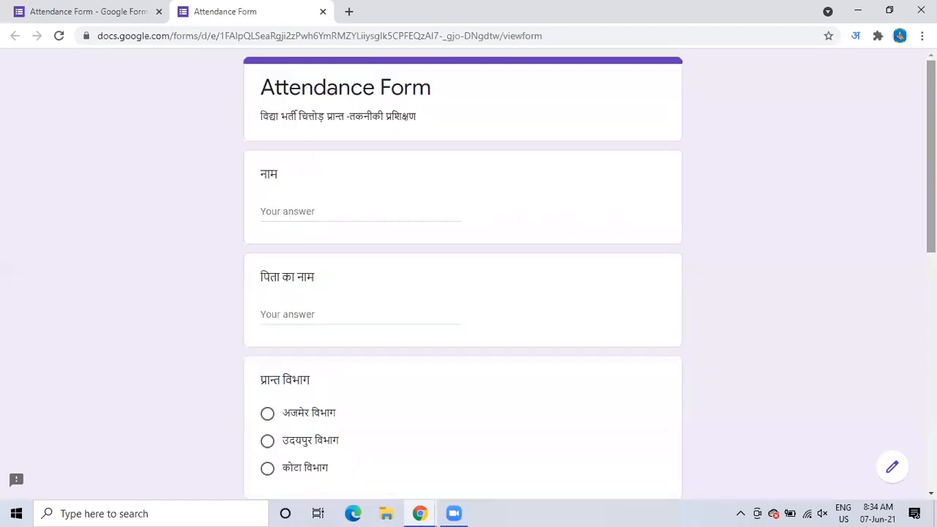
left_click(105, 14)
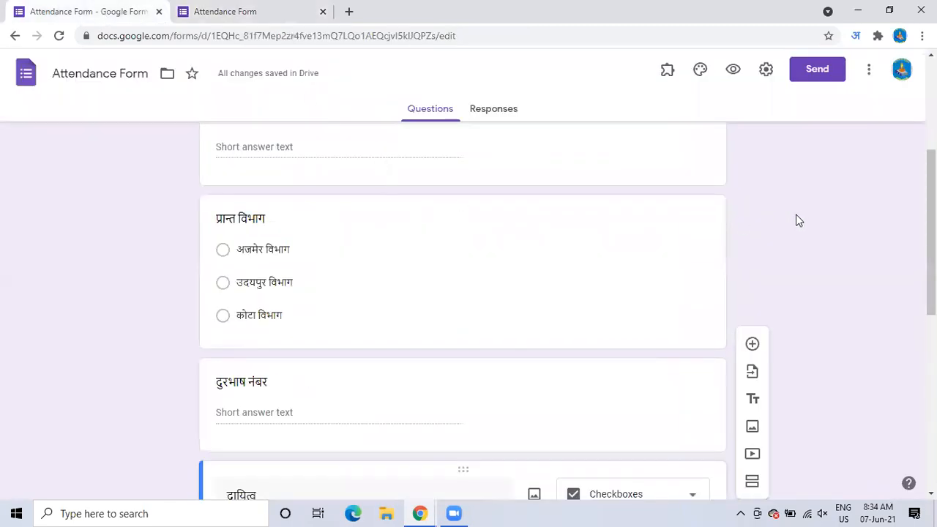
Switch off the Hindi input tool and rename the form file as "Attendance Form-VBCP".
scroll(931, 212, "up", 2)
scroll(931, 183, "up", 2)
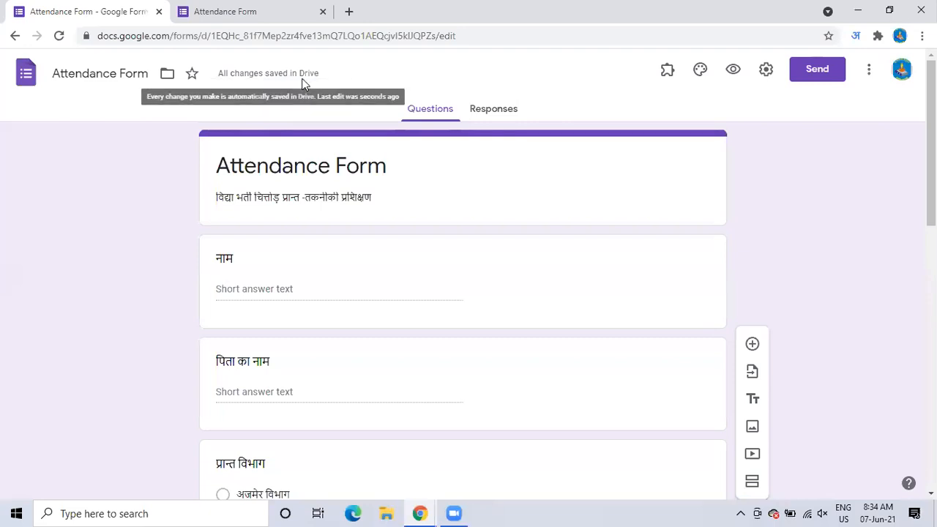
left_click(148, 74)
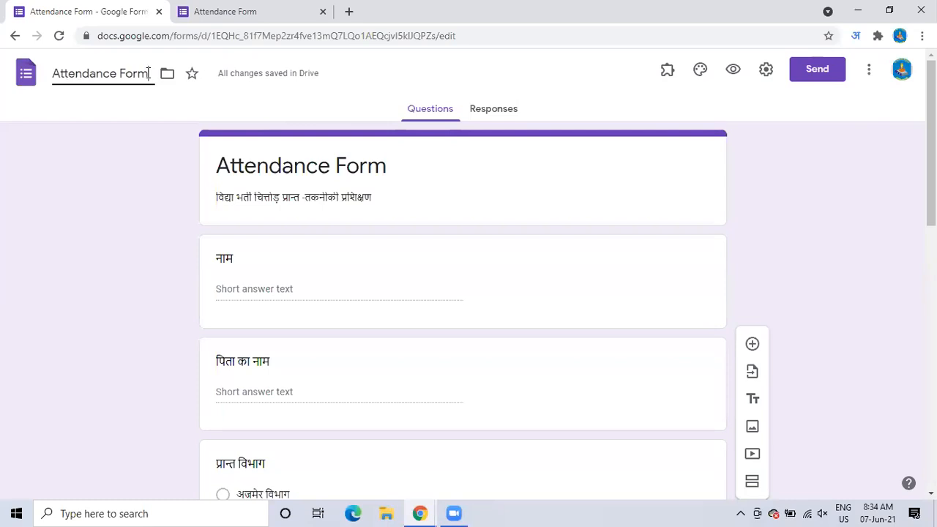
type("-")
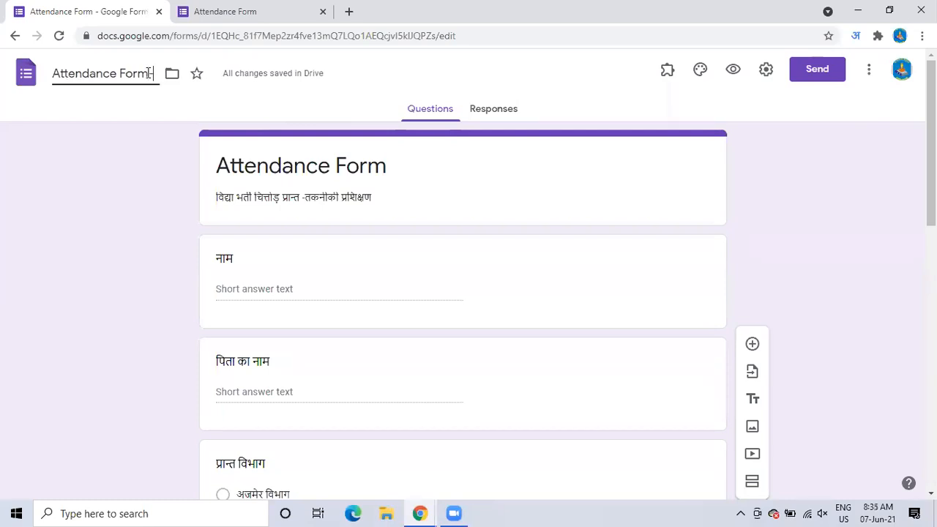
key("BackSpace")
type("V")
type("-")
left_click(857, 38)
left_click(784, 66)
type("VB")
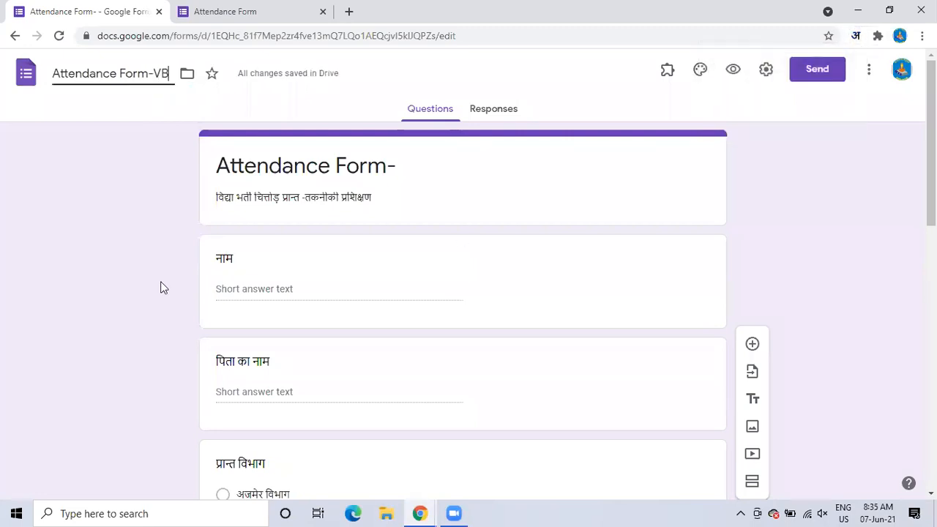
type("CP")
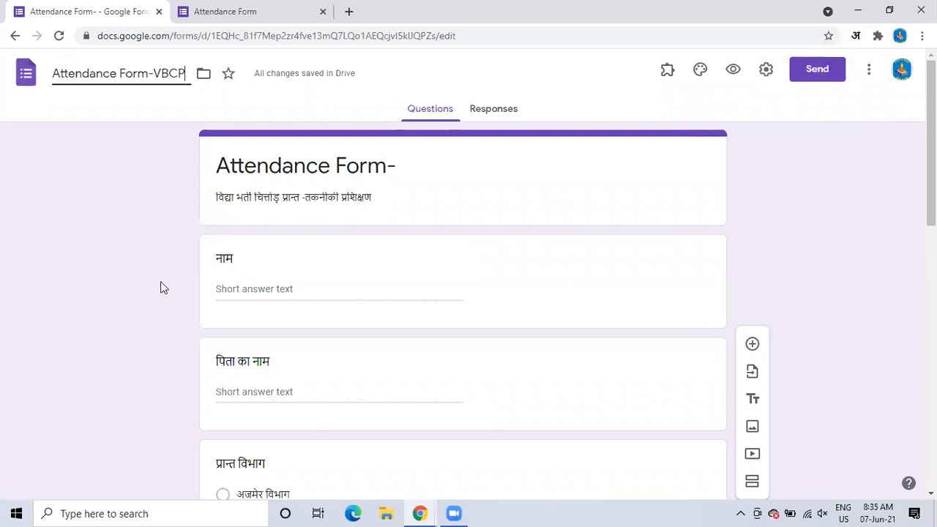
left_click(160, 288)
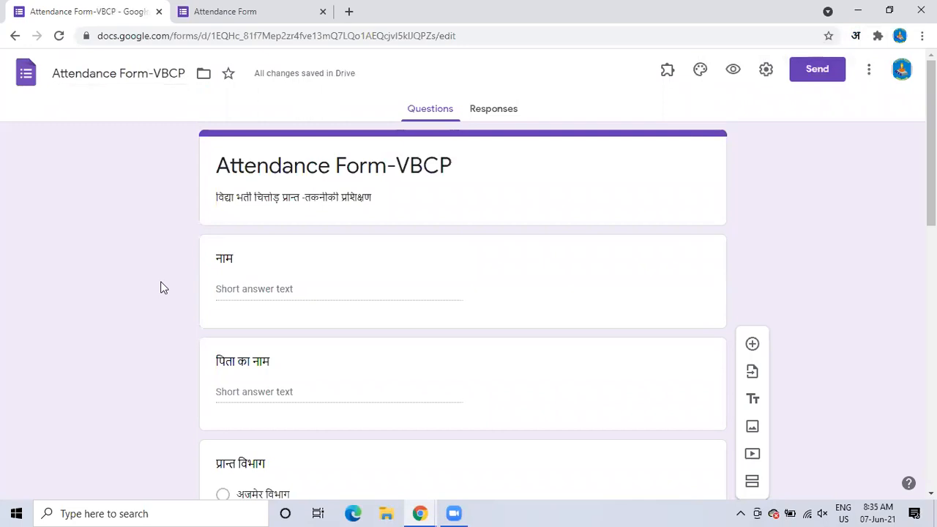
Remove the "-VBCP" suffix from the heading in the form's title card, leaving "Attendance Form".
triple_click(453, 172)
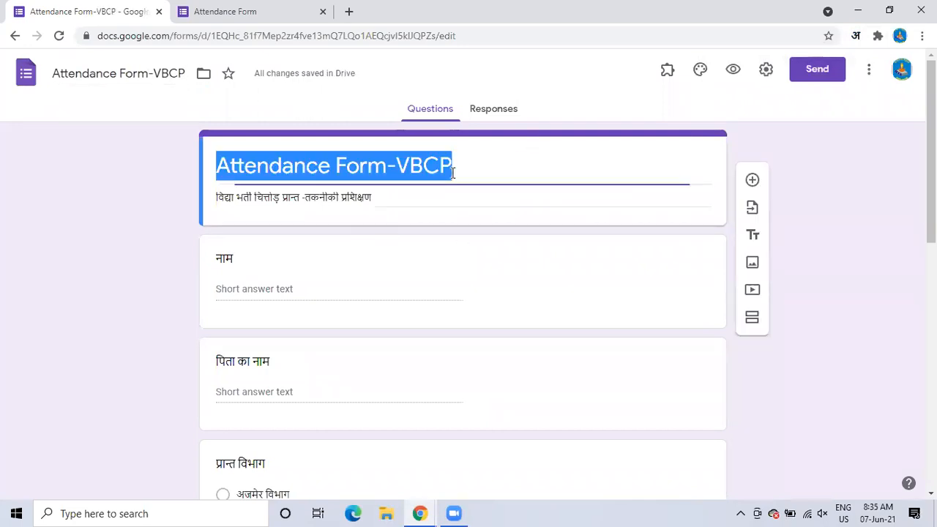
left_click(453, 173)
key("BackSpace")
key("BackSpace")
key("BackSpace")
key("BackSpace")
key("BackSpace")
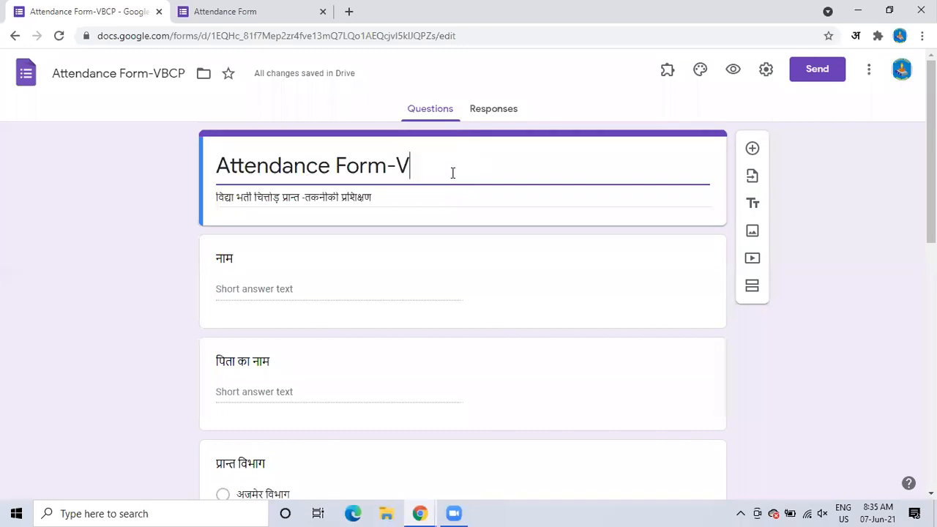
left_click(120, 234)
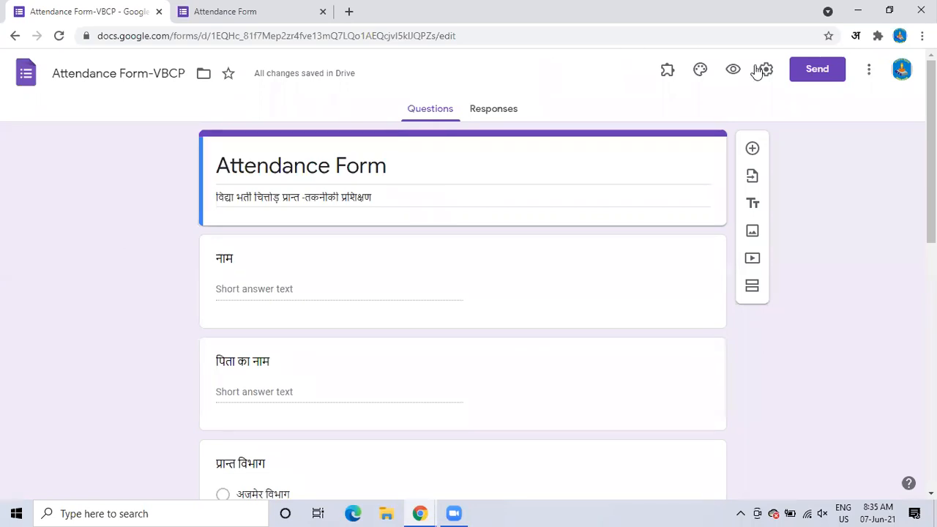
Look at the form's email sending options, copy its shareable link without shortening it, and close the send dialog.
left_click(814, 71)
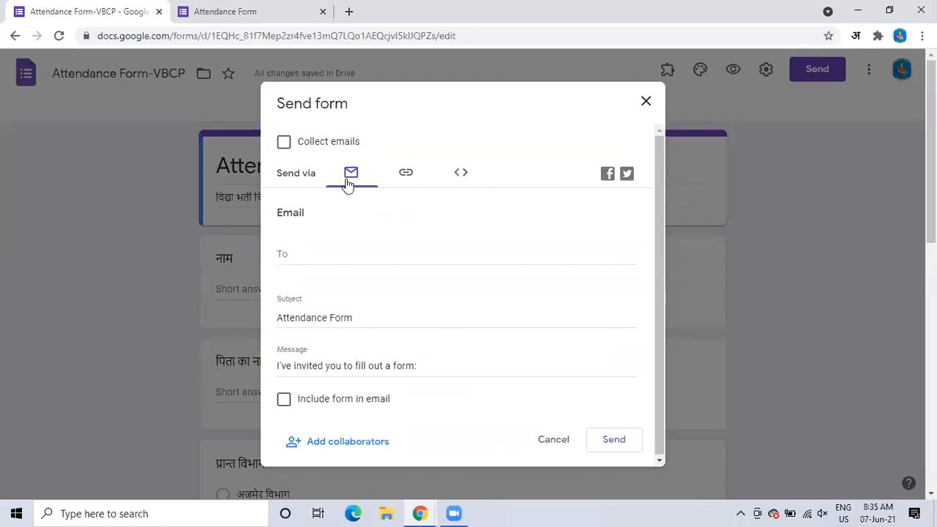
left_click(352, 254)
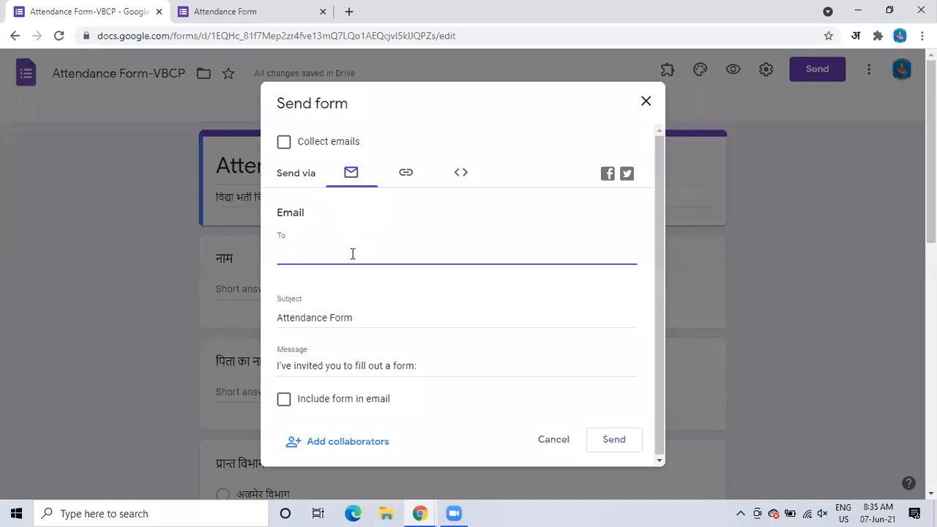
left_click(407, 177)
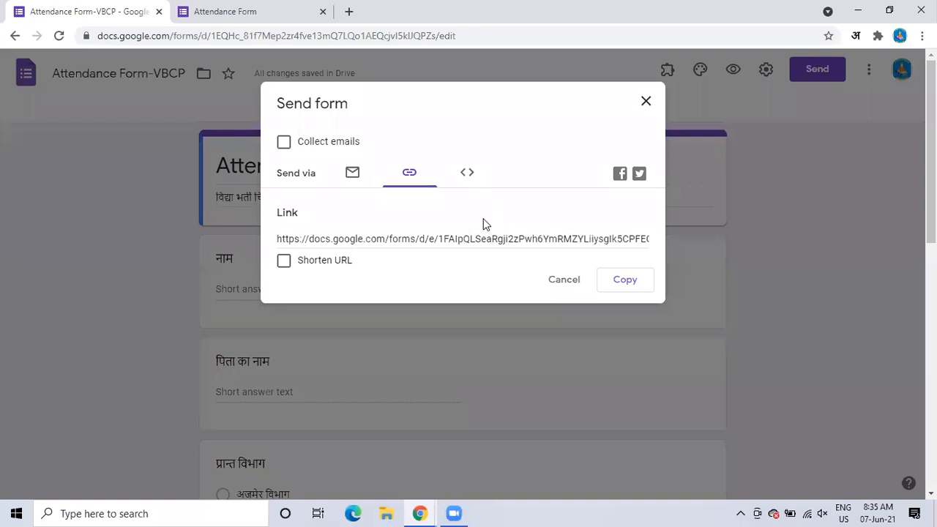
left_click(625, 279)
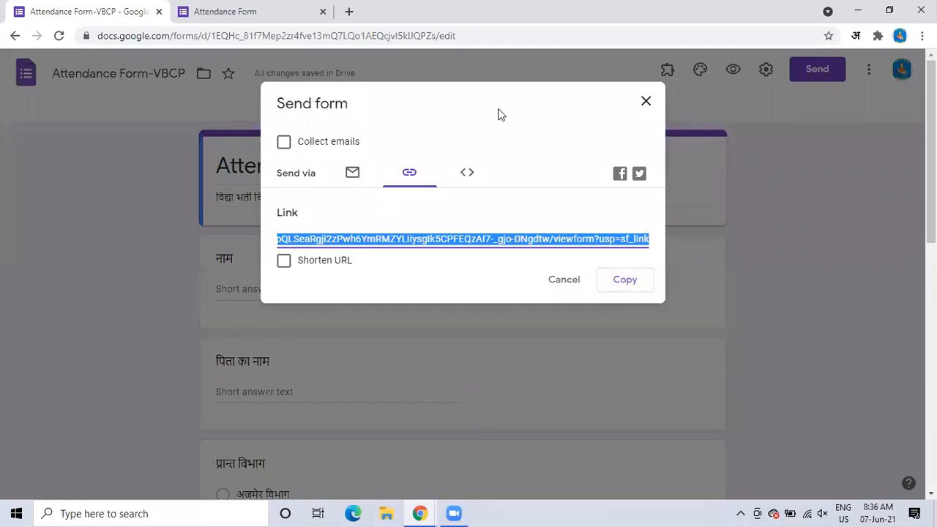
left_click(455, 103)
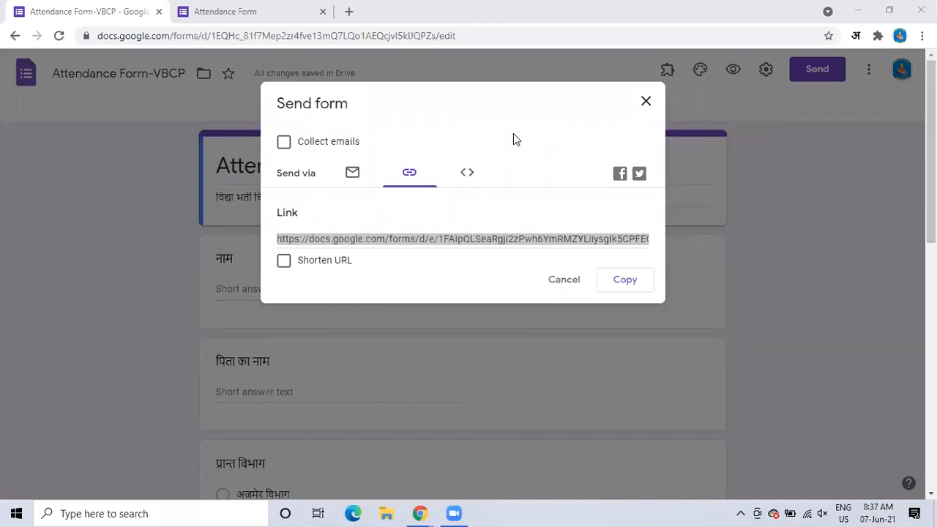
left_click(646, 104)
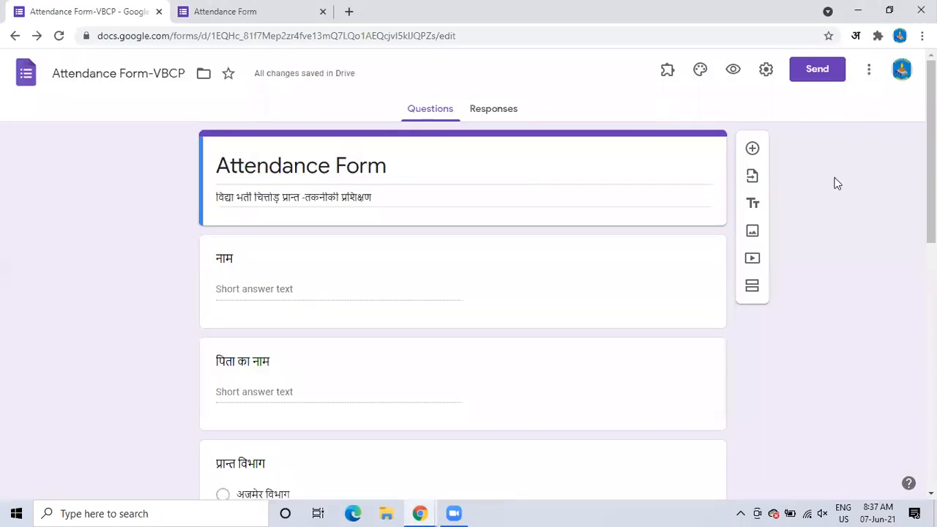
Open the title of the "प्रान्त विभाग" question for editing.
scroll(527, 275, "down", 2)
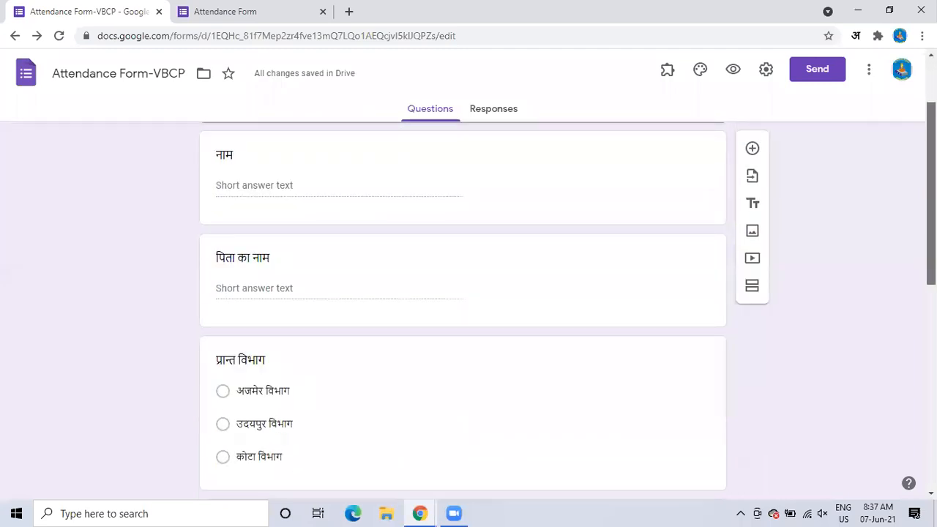
scroll(527, 275, "down", 8)
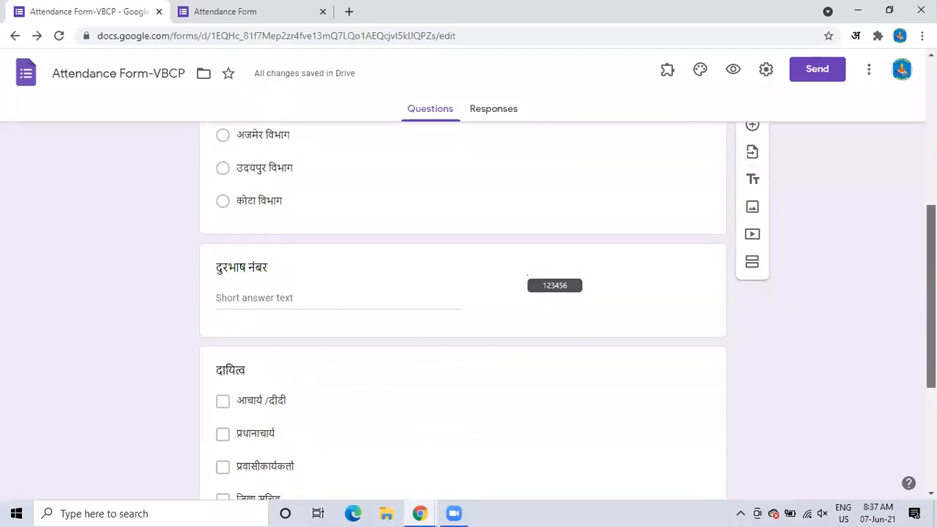
scroll(527, 276, "up", 4)
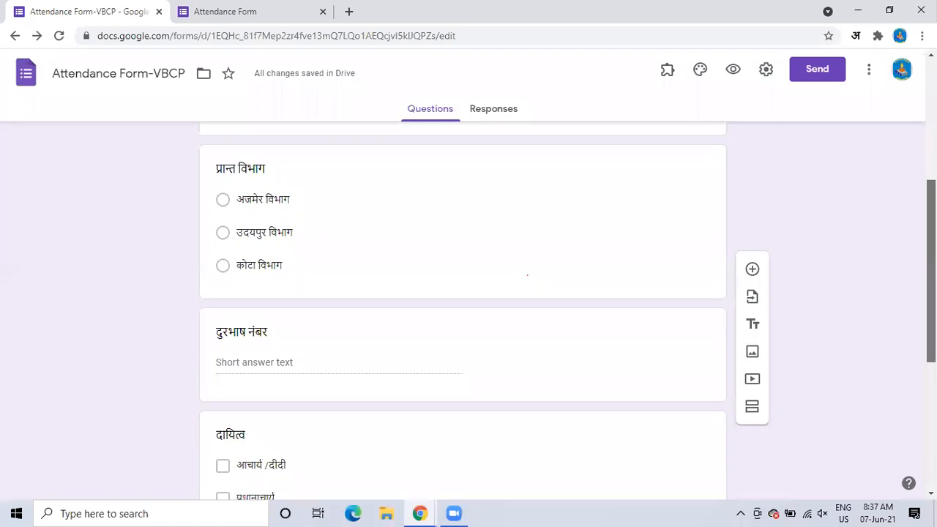
left_click_drag(931, 293, 931, 281)
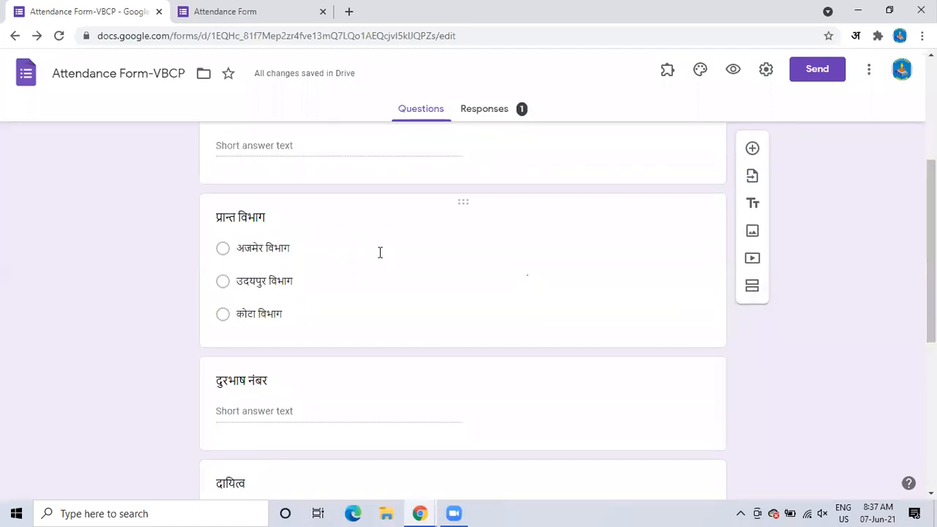
left_click(278, 221)
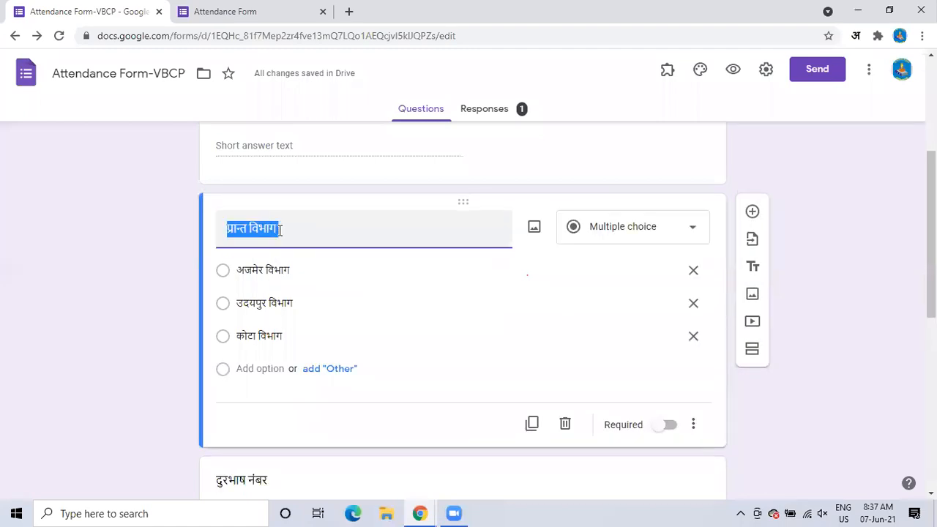